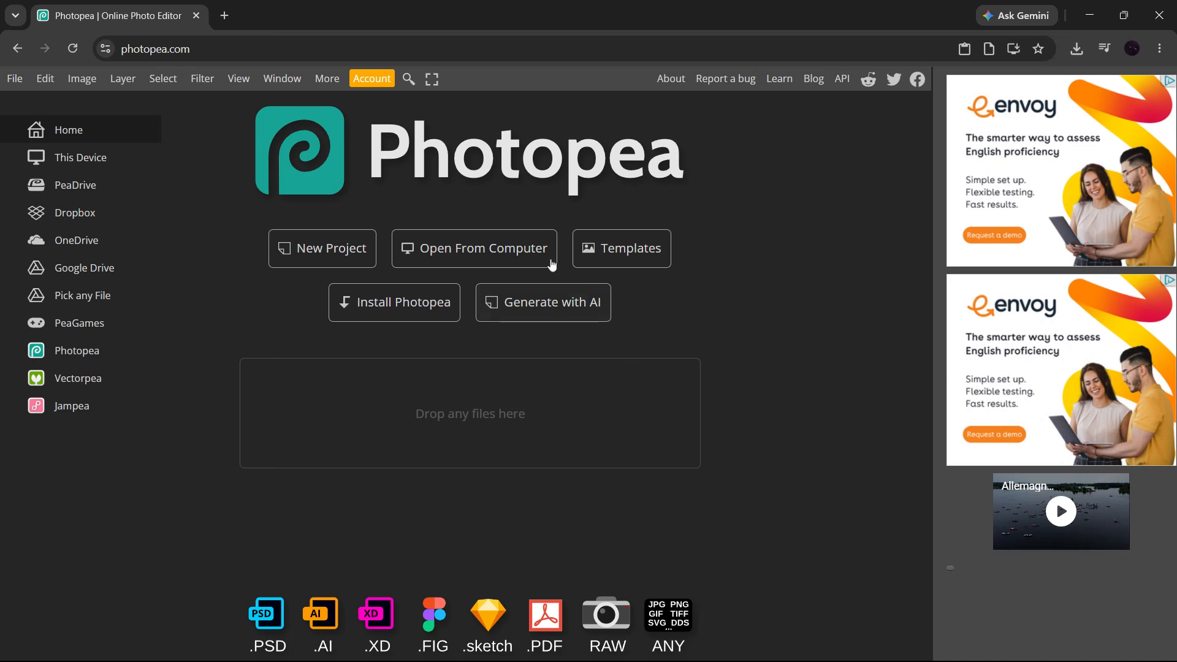
click(133, 48)
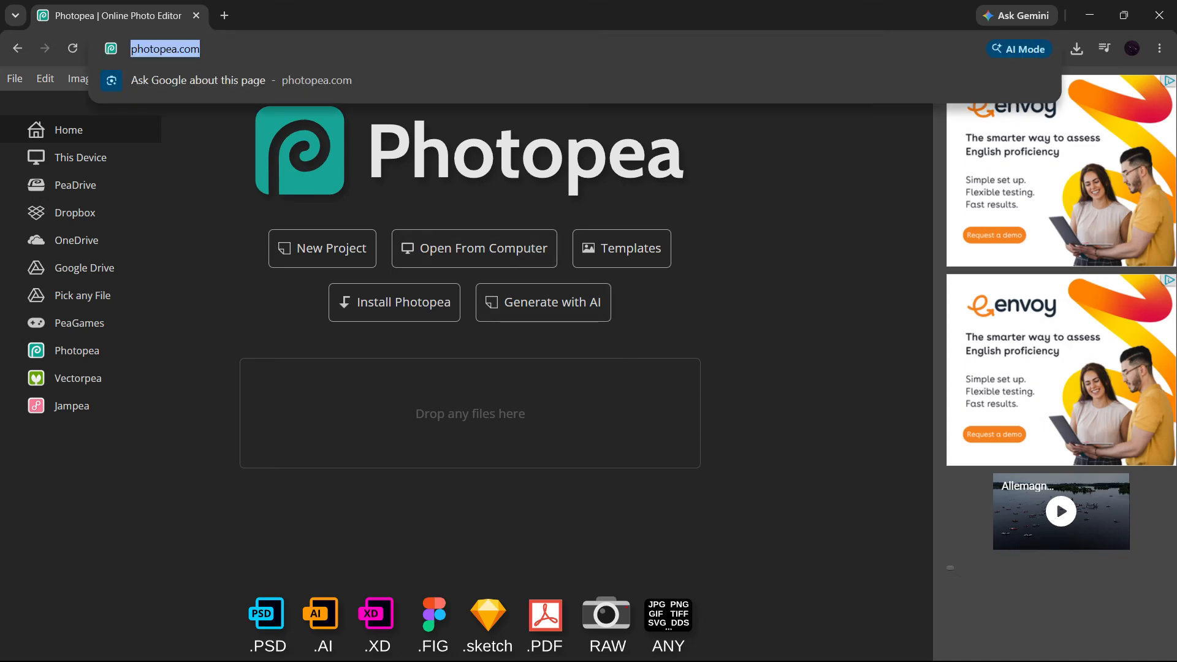
click(753, 356)
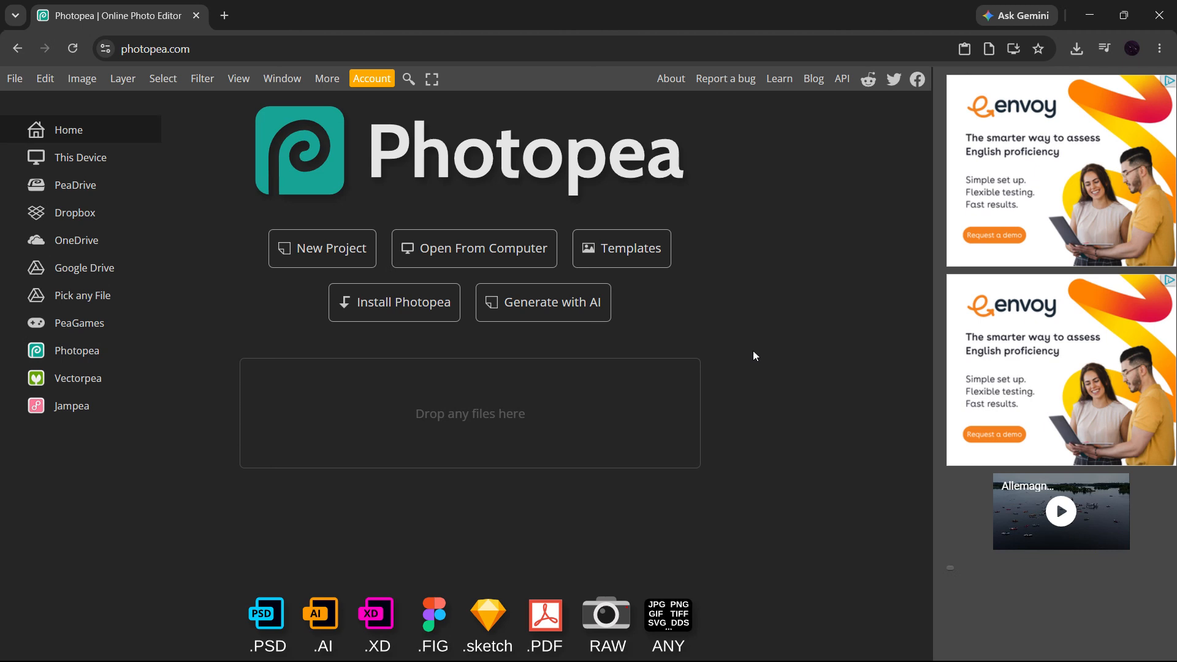
Create a new project with a white canvas 500 pixels wide and 500 pixels high.
click(22, 81)
click(26, 96)
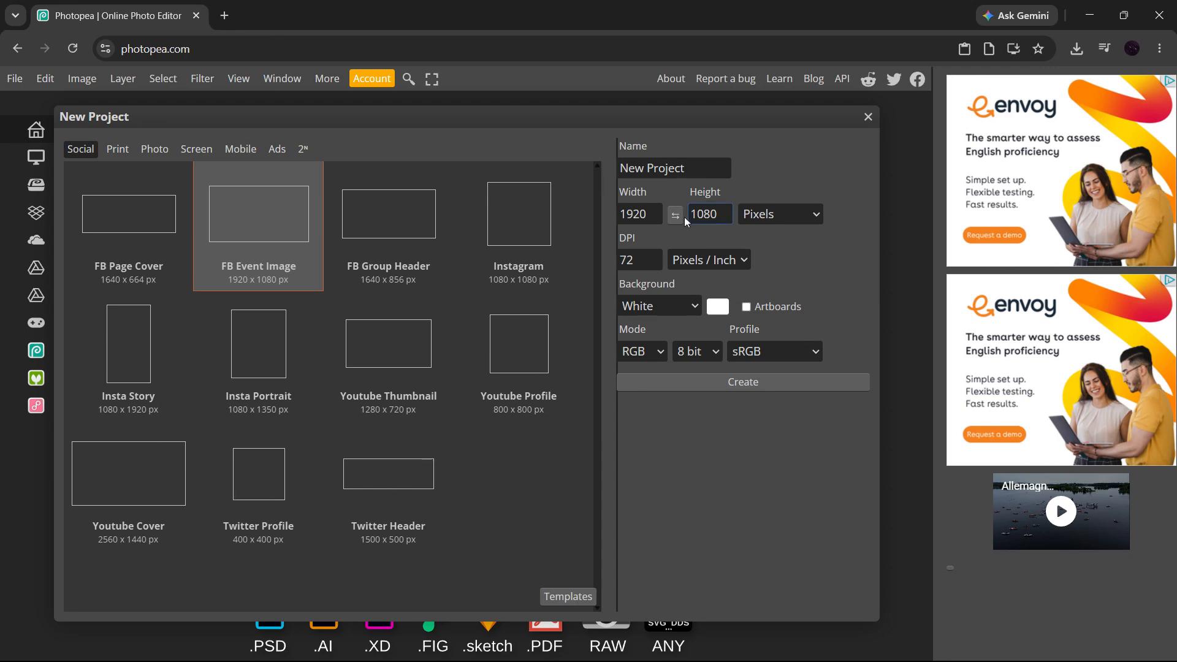
click(637, 214)
key(ctrl+a)
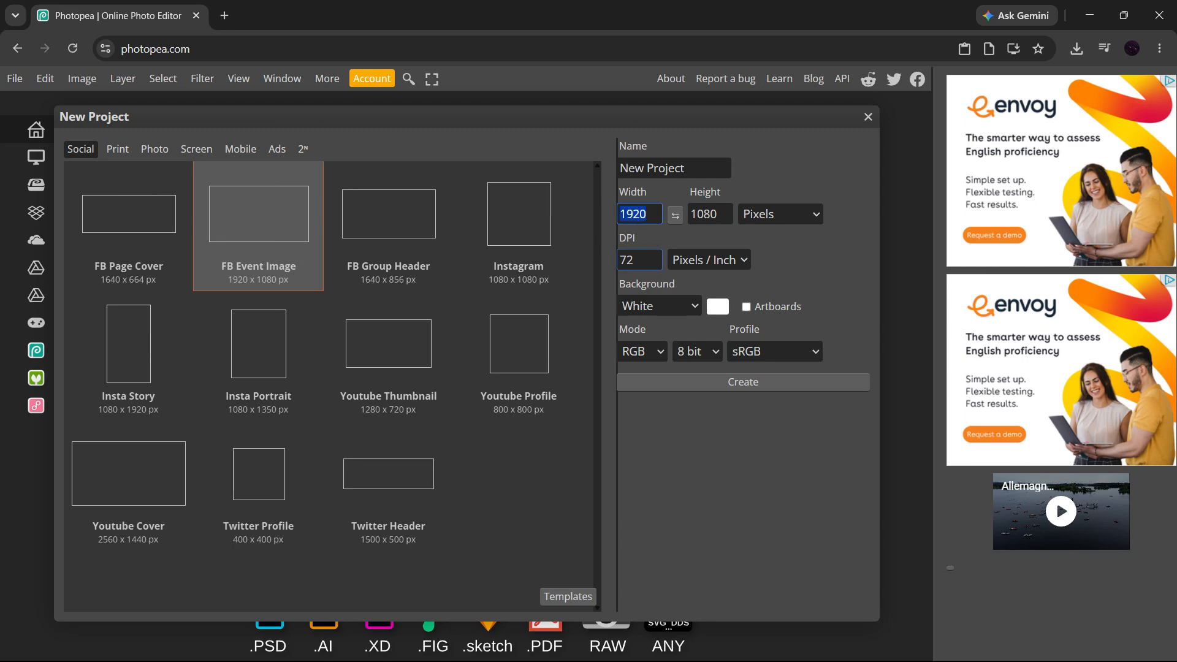
text(500)
click(674, 215)
drag(648, 215, 615, 221)
click(826, 301)
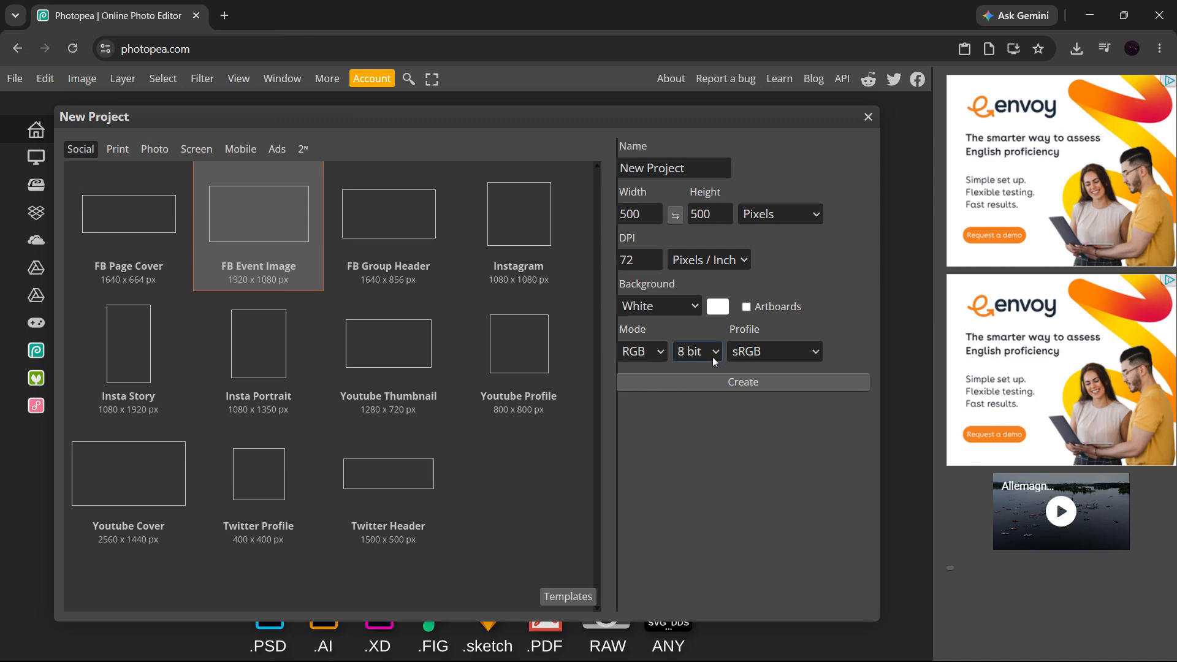
click(719, 384)
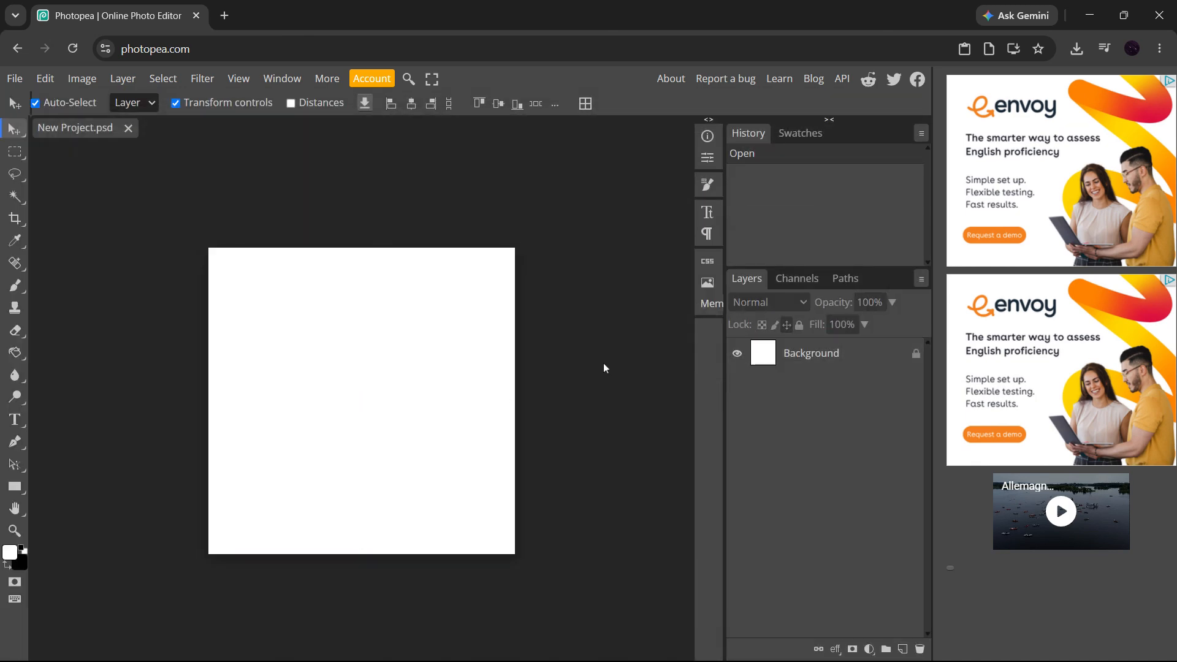
Draw a black square shape outward from the centre of the canvas.
key(ctrl+0)
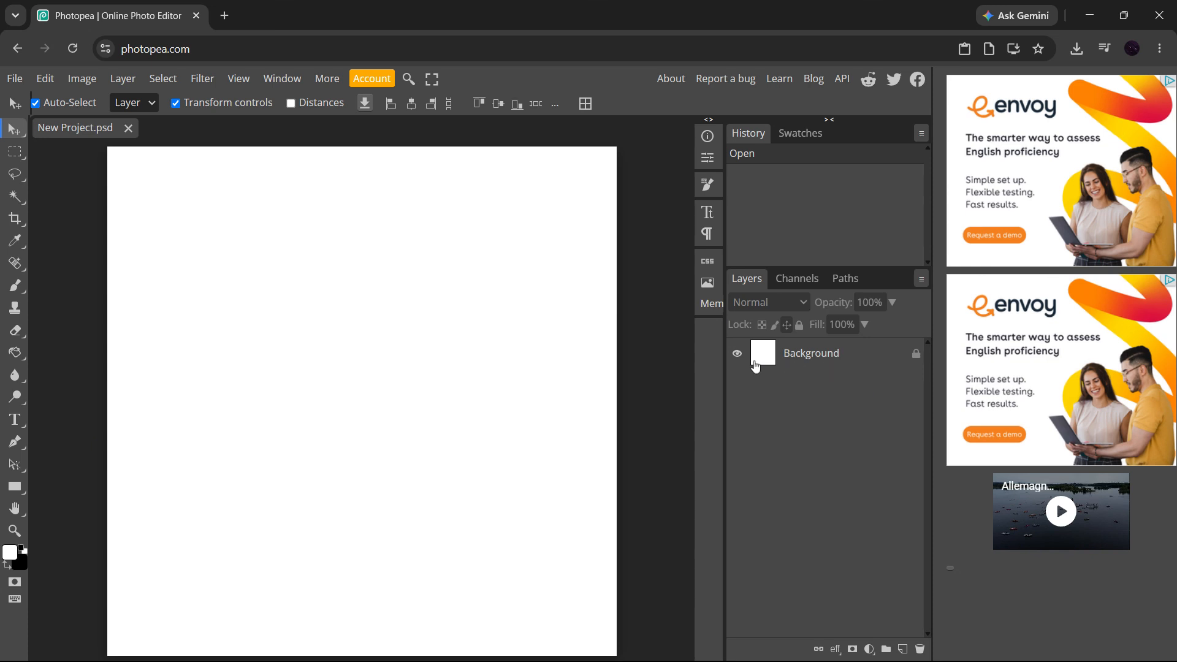
click(835, 368)
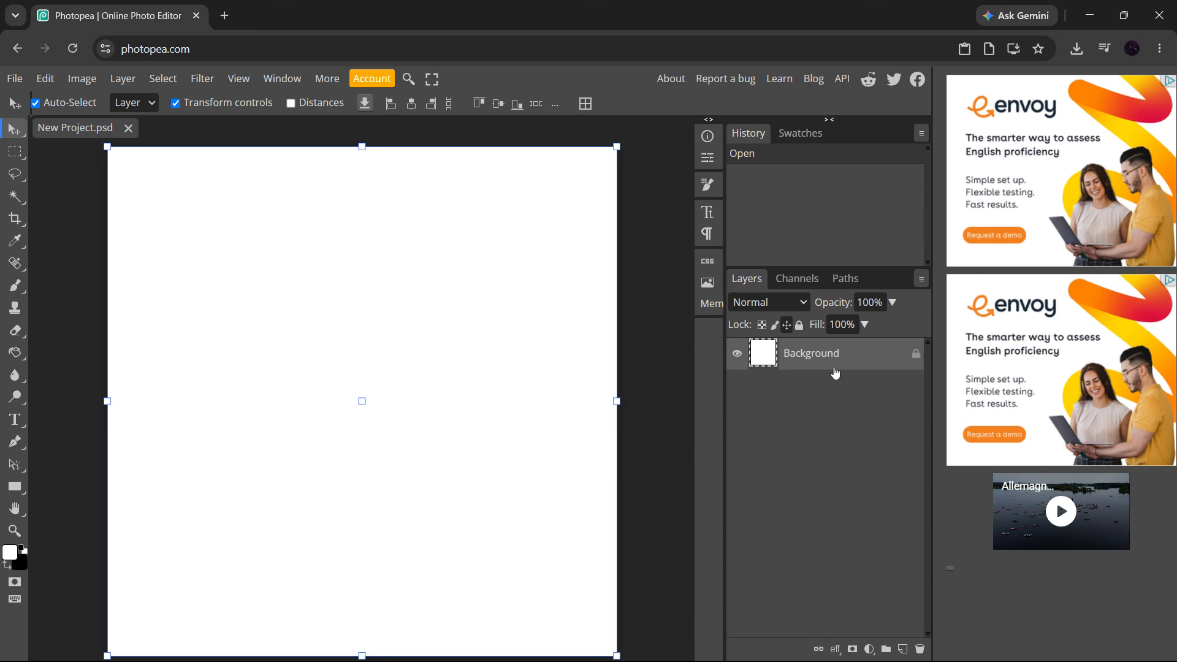
click(667, 449)
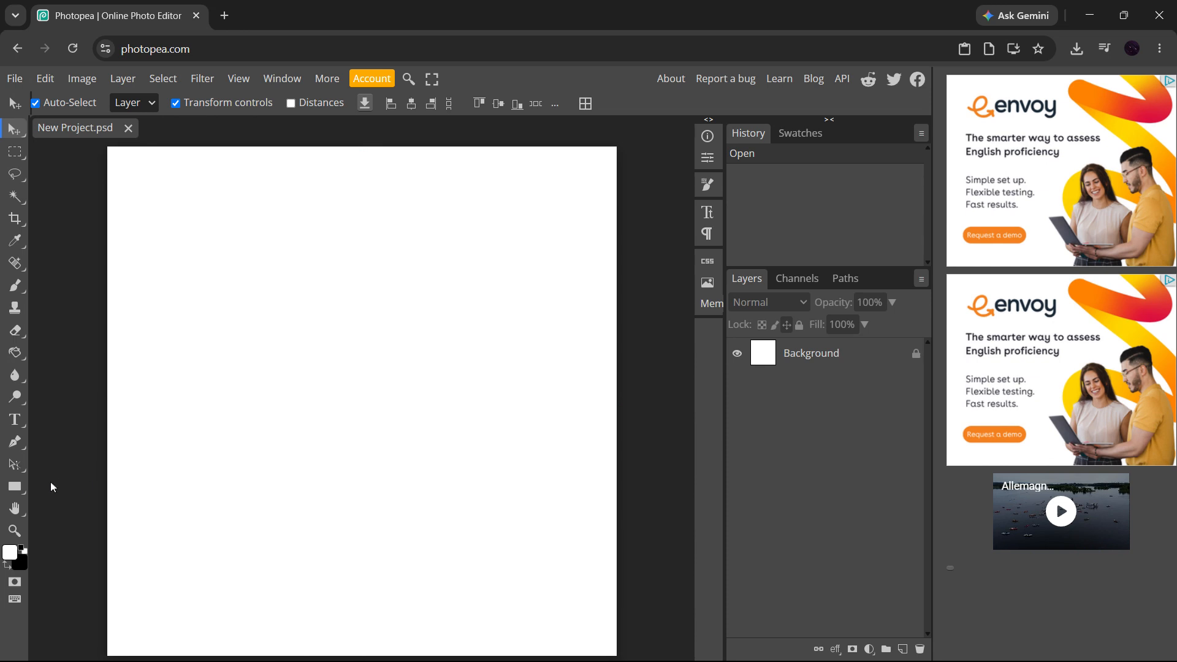
click(15, 486)
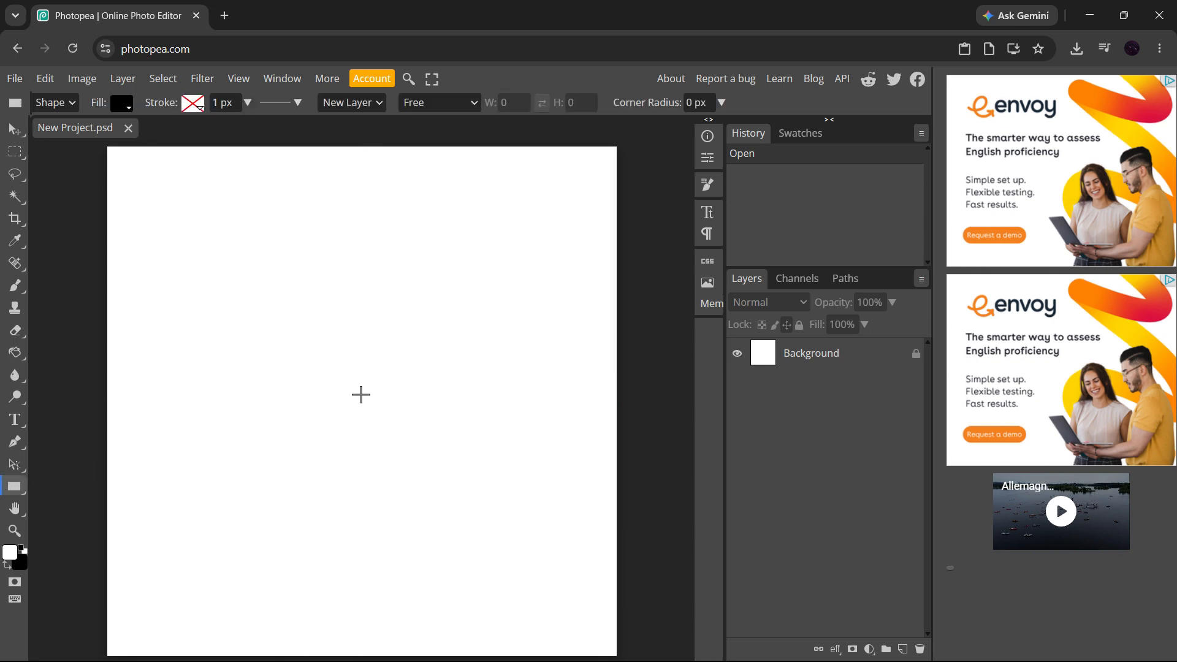
key(alt)
drag(355, 397, 462, 513)
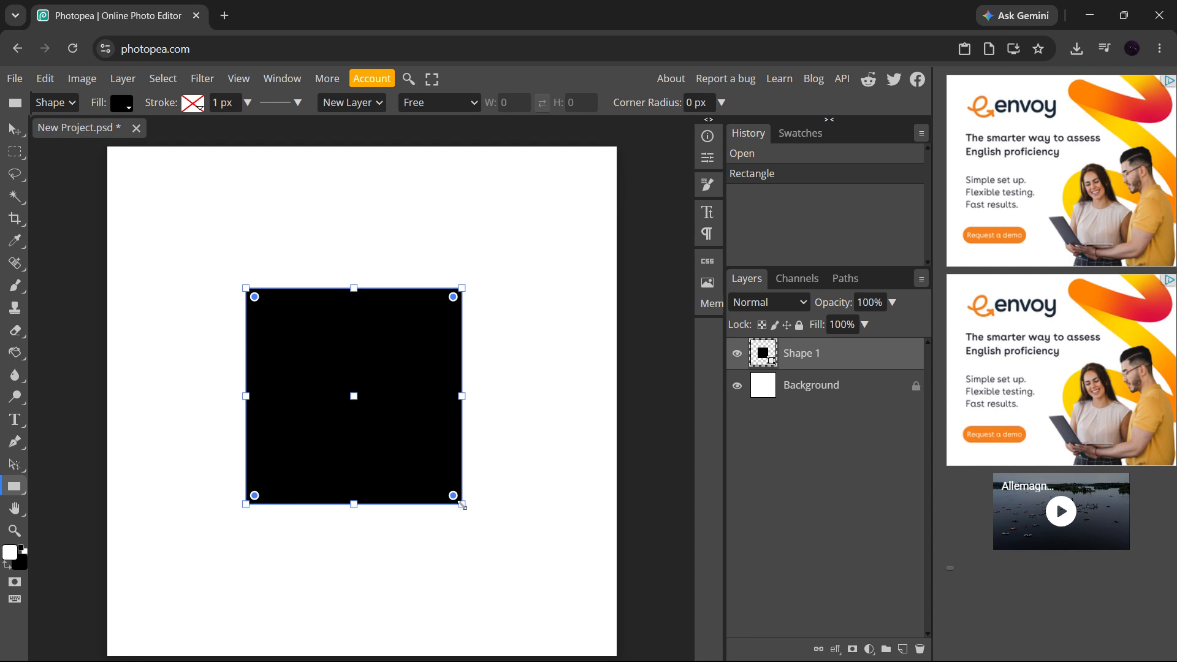
Enlarge the square proportionally about its centre to roughly 70% of the canvas width and duplicate its layer.
drag(463, 507, 520, 586)
key(alt)
key(shift)
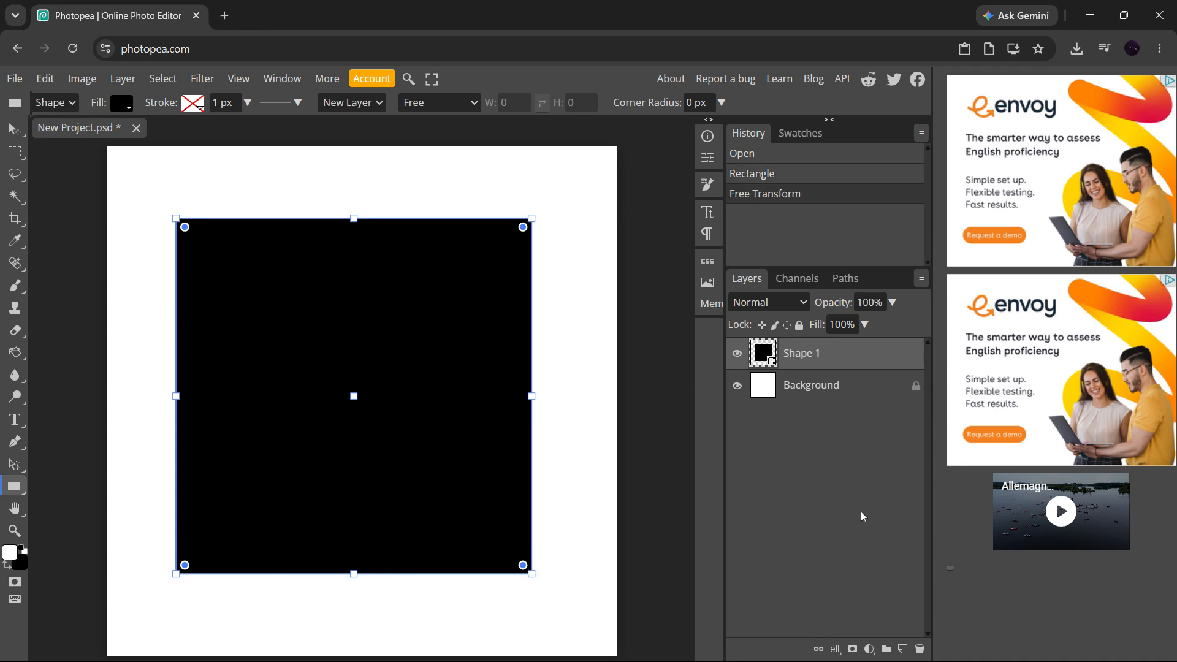
key(v)
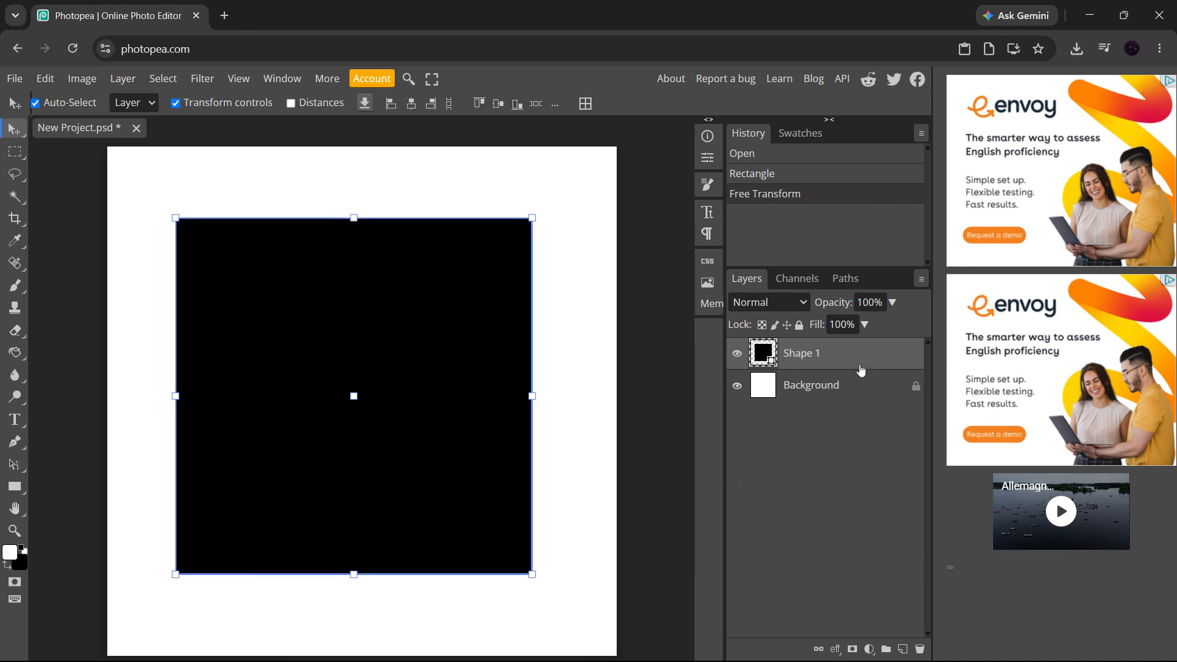
key(ctrl+j)
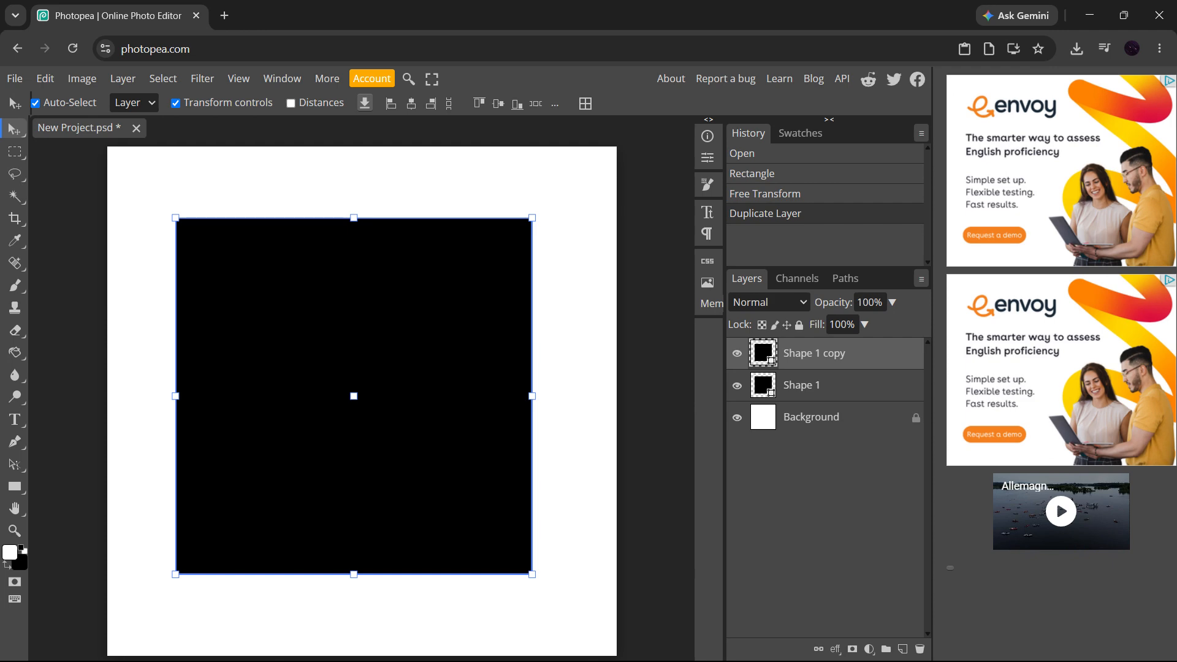
drag(531, 574, 520, 562)
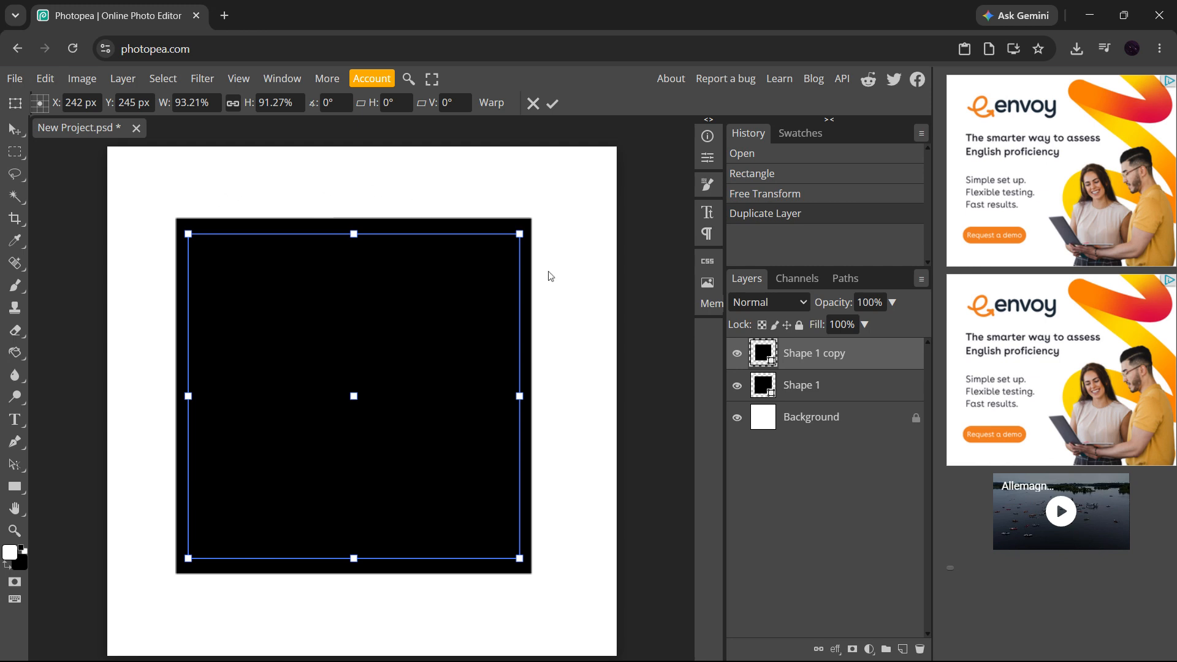
drag(527, 231, 533, 242)
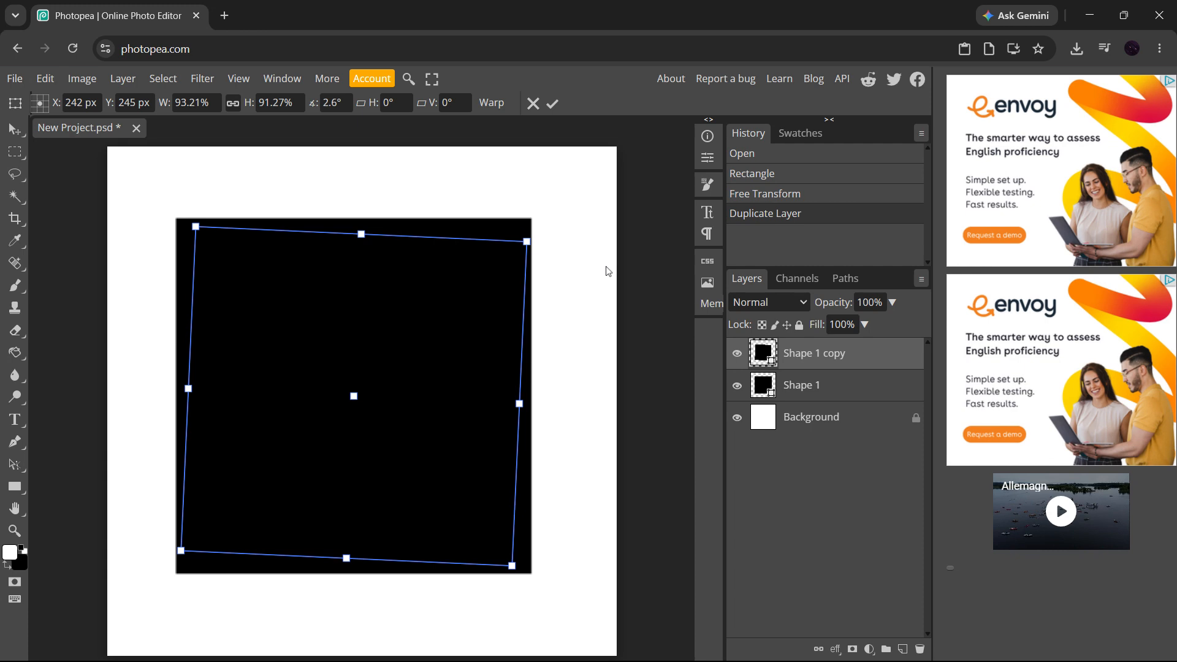
key(ctrl+z)
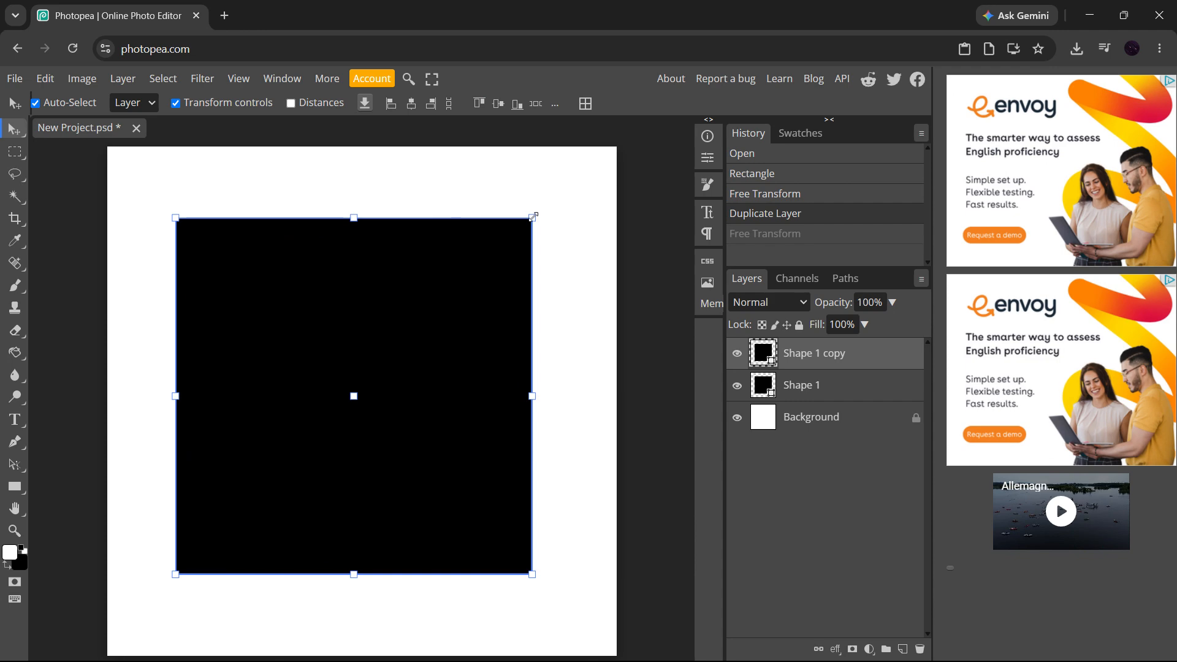
Shrink the copy about its centre to about 94% width and 89% height, and shrink a duplicate of it to about 93% by 91%.
drag(533, 215, 521, 240)
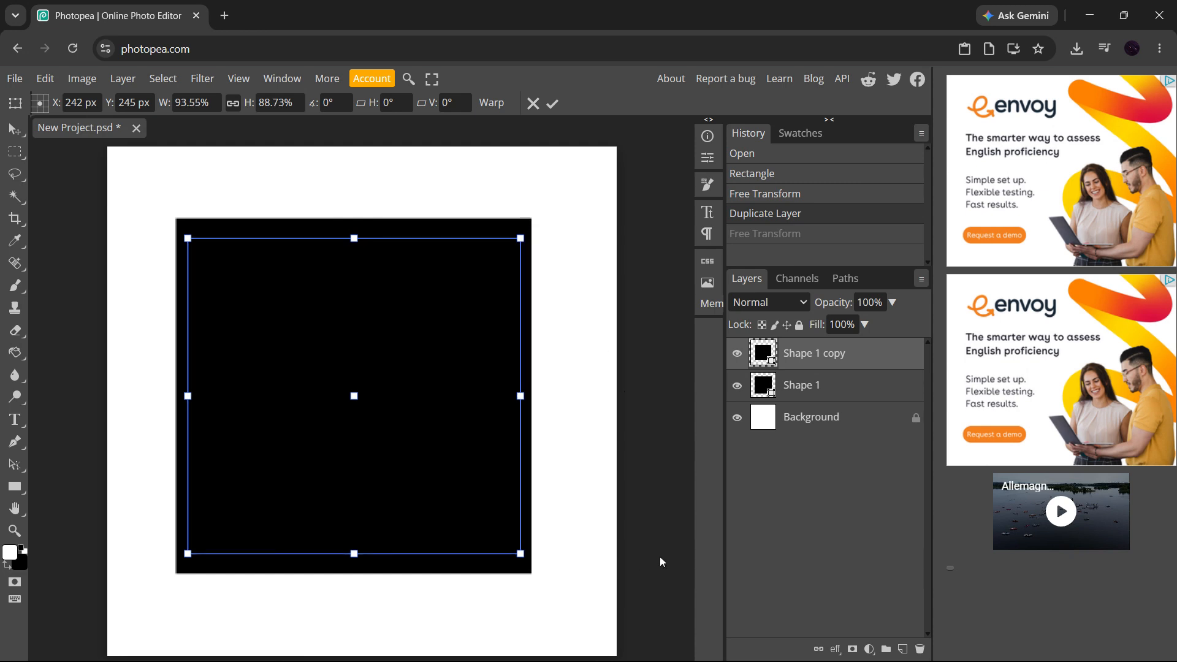
key(ctrl+j)
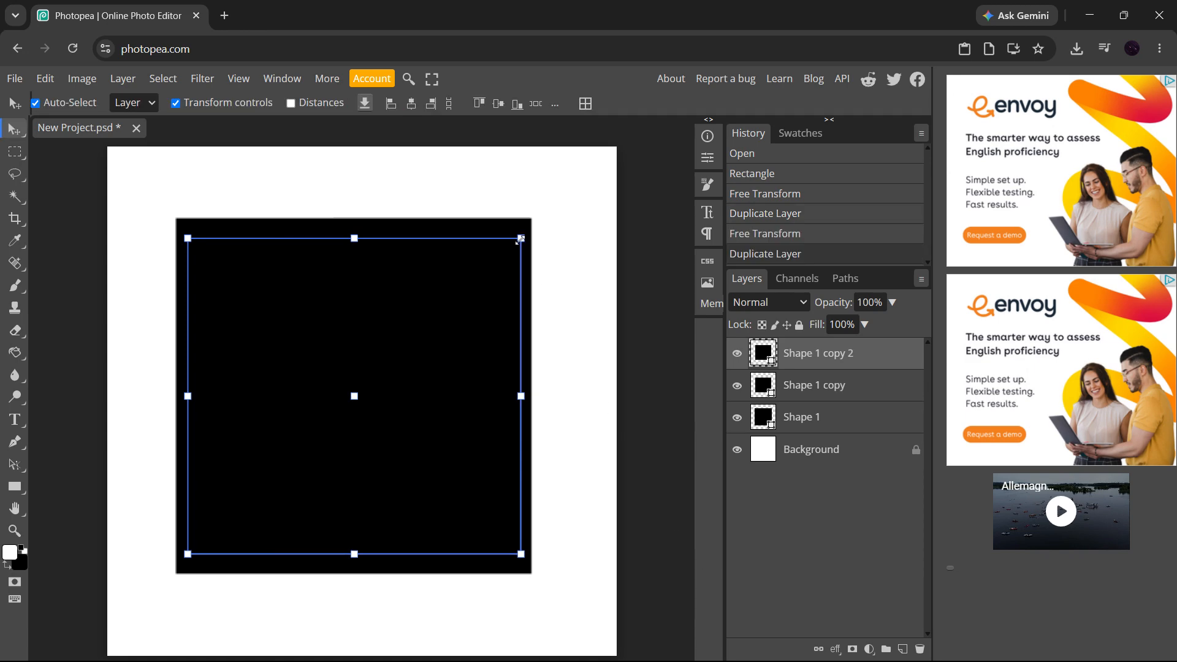
drag(520, 239, 512, 258)
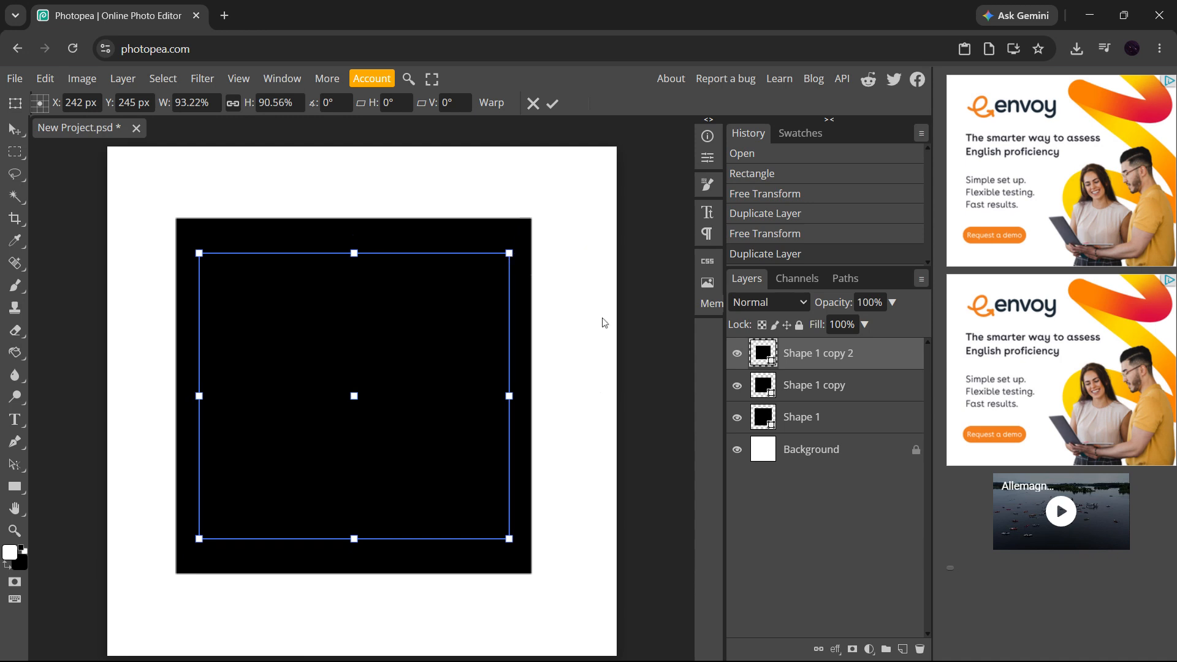
key(Return)
Add two more nested copies, each duplicated from the previous and shrunk slightly about its centre, the second to about 94% width and 89% height.
key(ctrl+j)
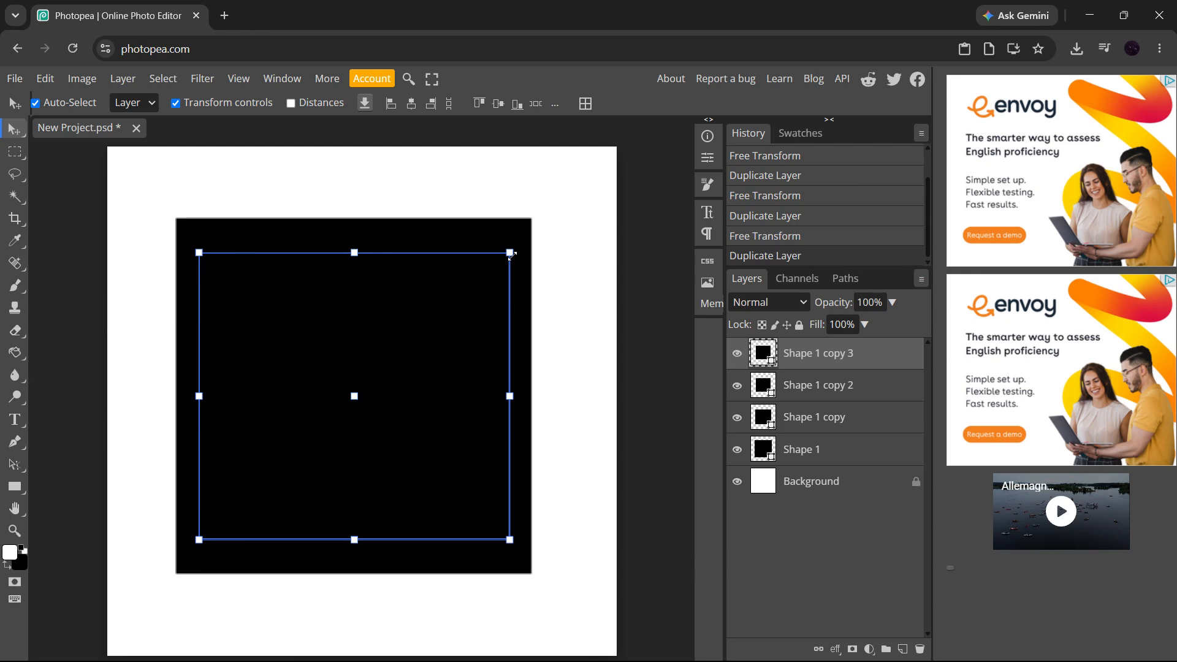
drag(511, 255, 496, 266)
key(Return)
key(ctrl+j)
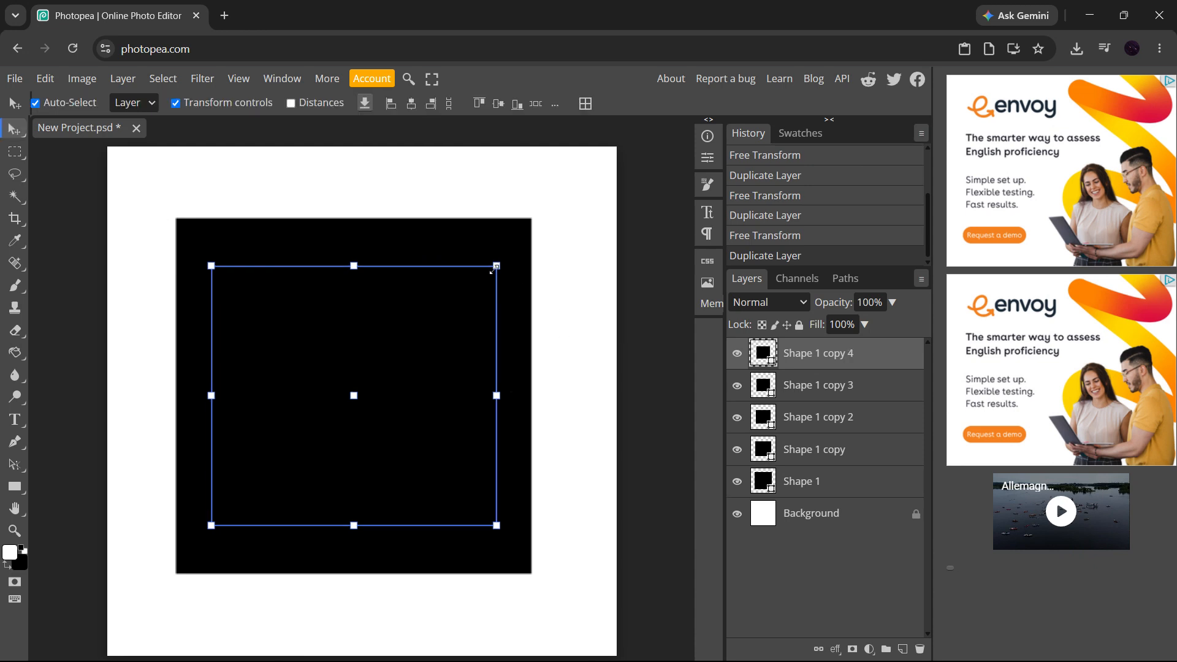
drag(496, 266, 487, 280)
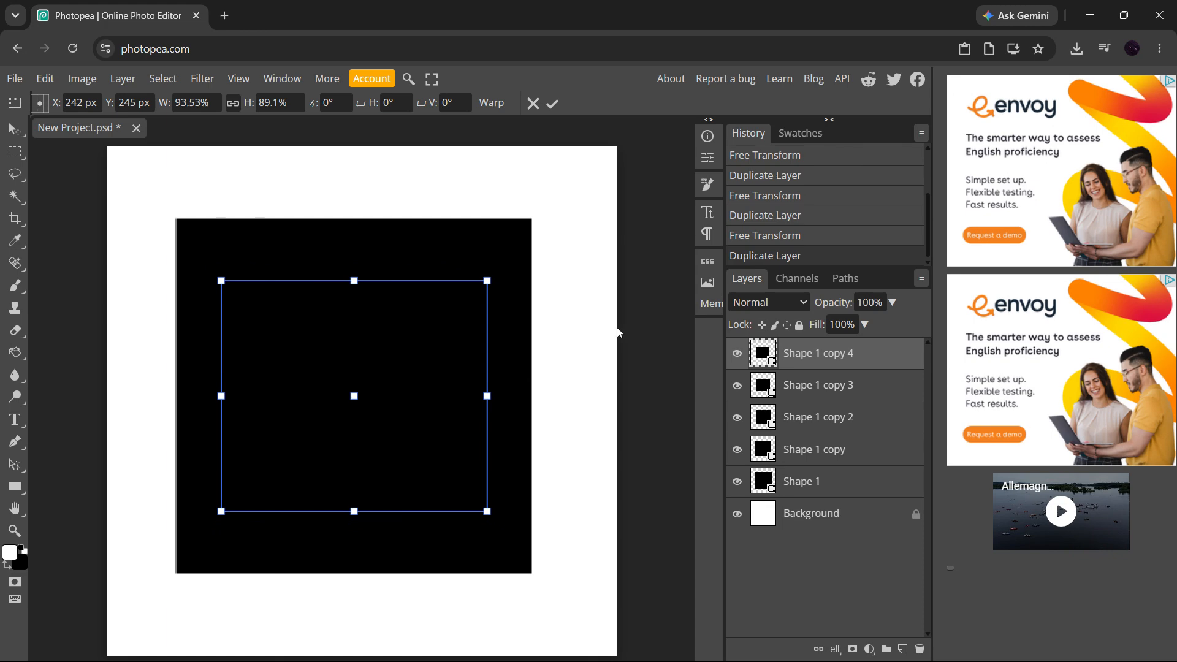
key(Return)
Duplicate the innermost shape twice more, scaling the first copy about its centre to about 88% by 93% and the second to about 86%.
key(ctrl+j)
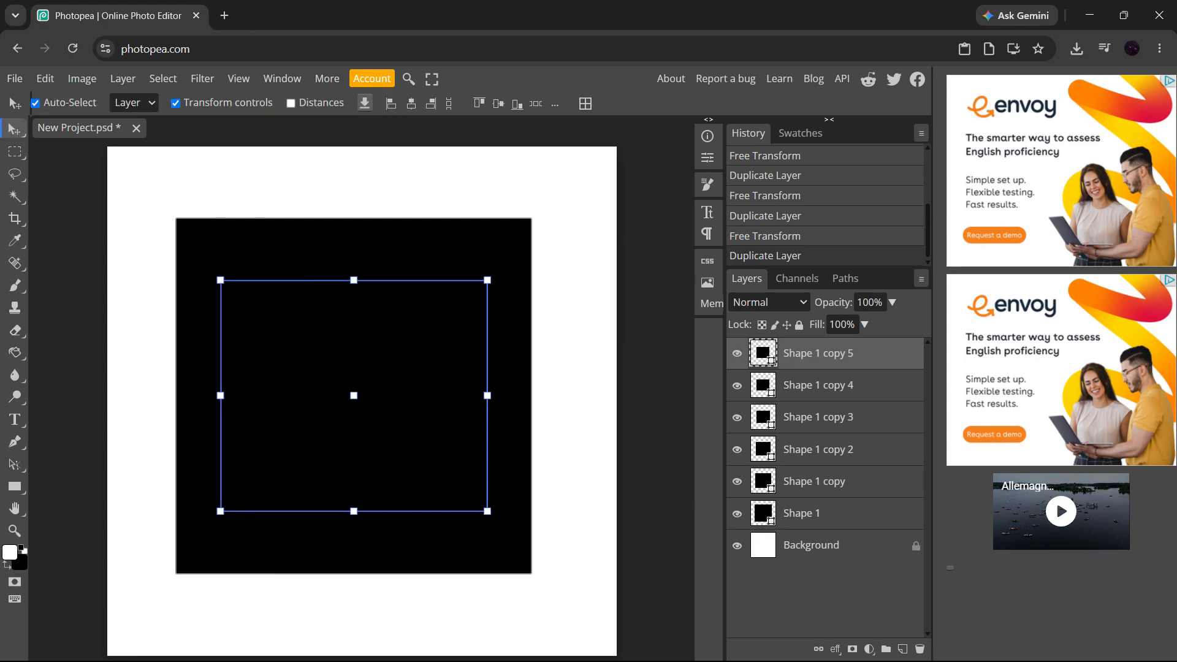
drag(487, 281, 473, 293)
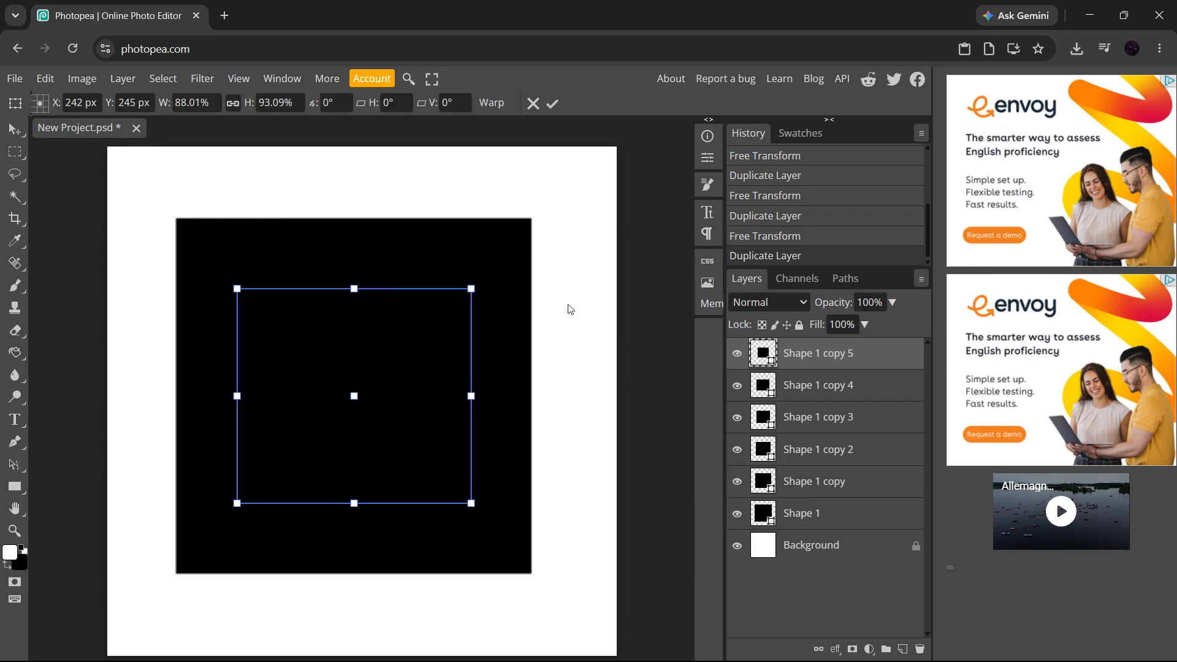
key(Return)
key(ctrl+j)
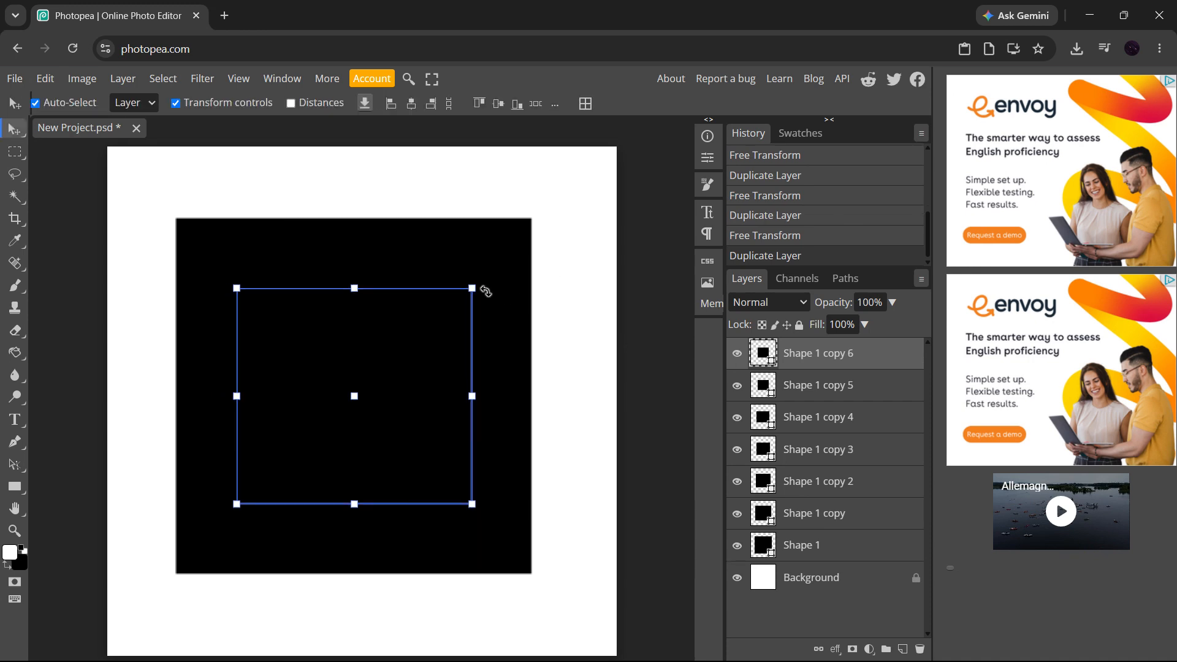
drag(472, 287, 454, 303)
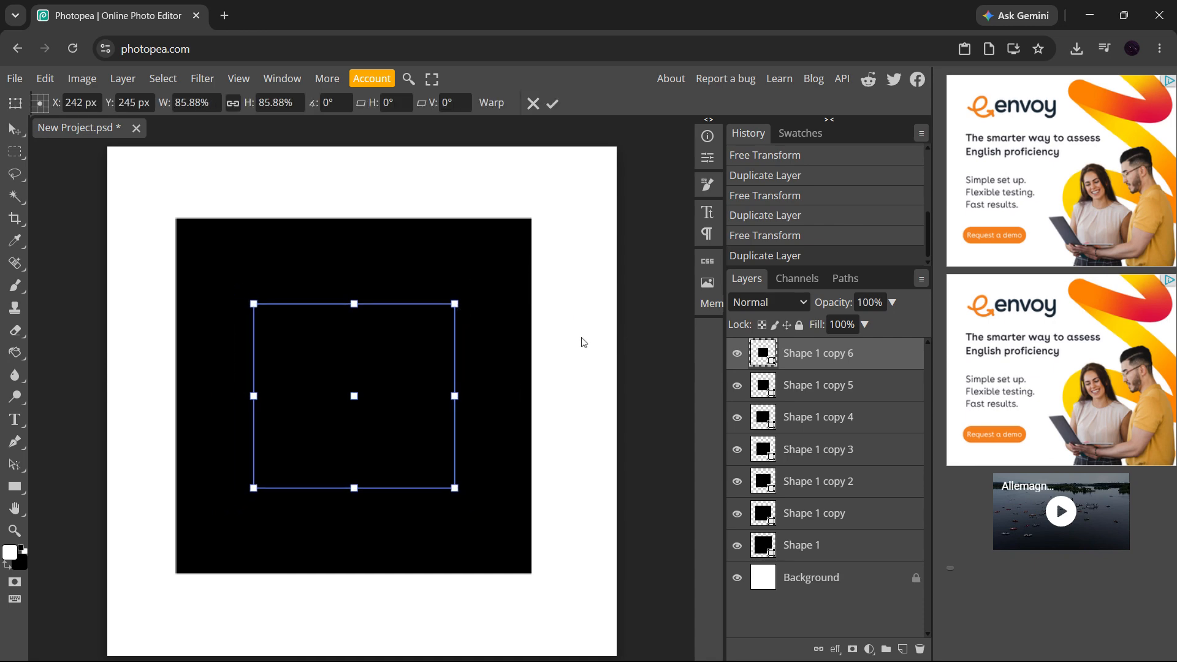
key(Return)
Duplicate the innermost shape, shrink the copy proportionally about its centre to about 87%, and duplicate that copy at the same size.
key(ctrl+j)
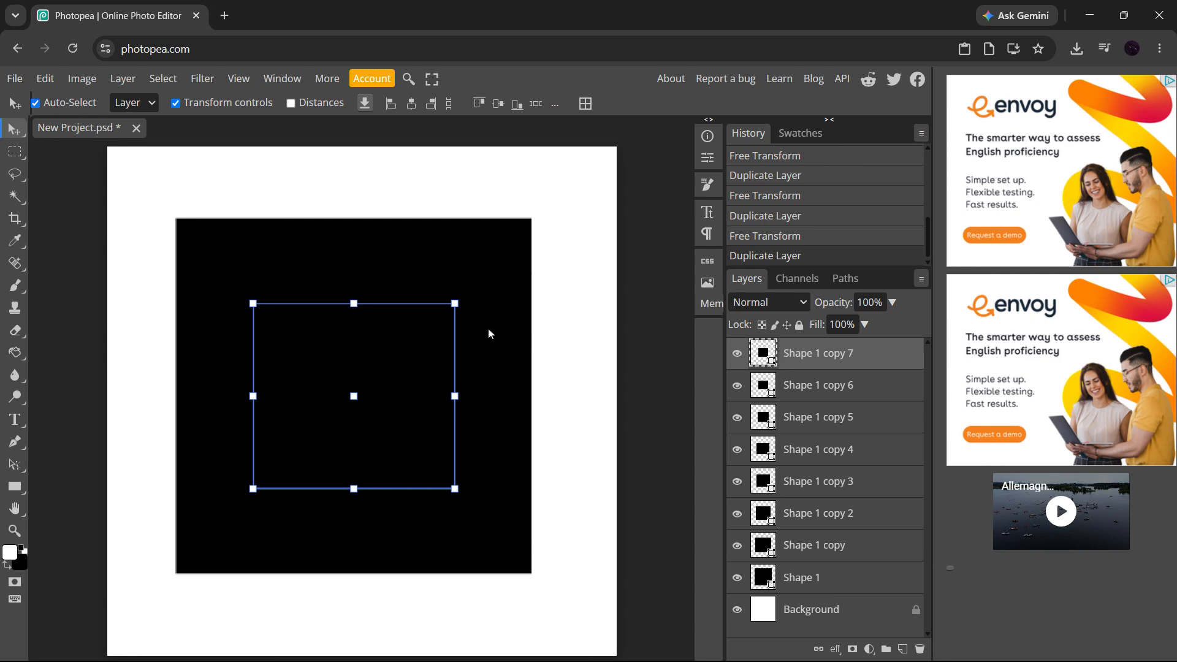
drag(455, 303, 441, 316)
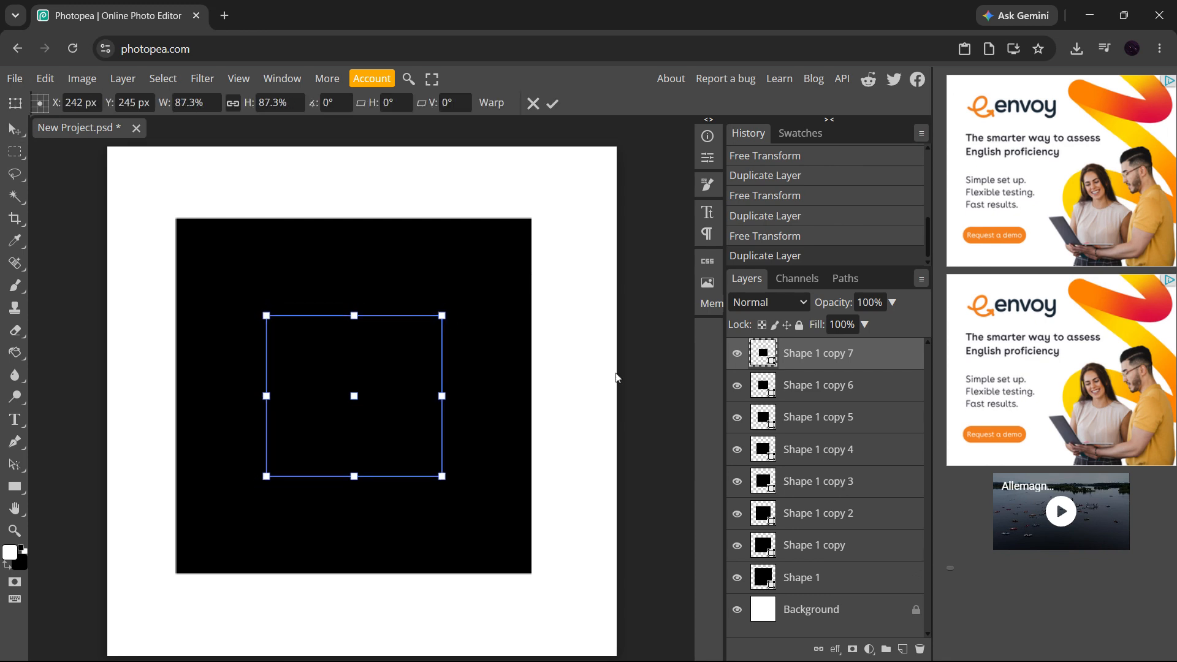
key(Return)
key(ctrl+j)
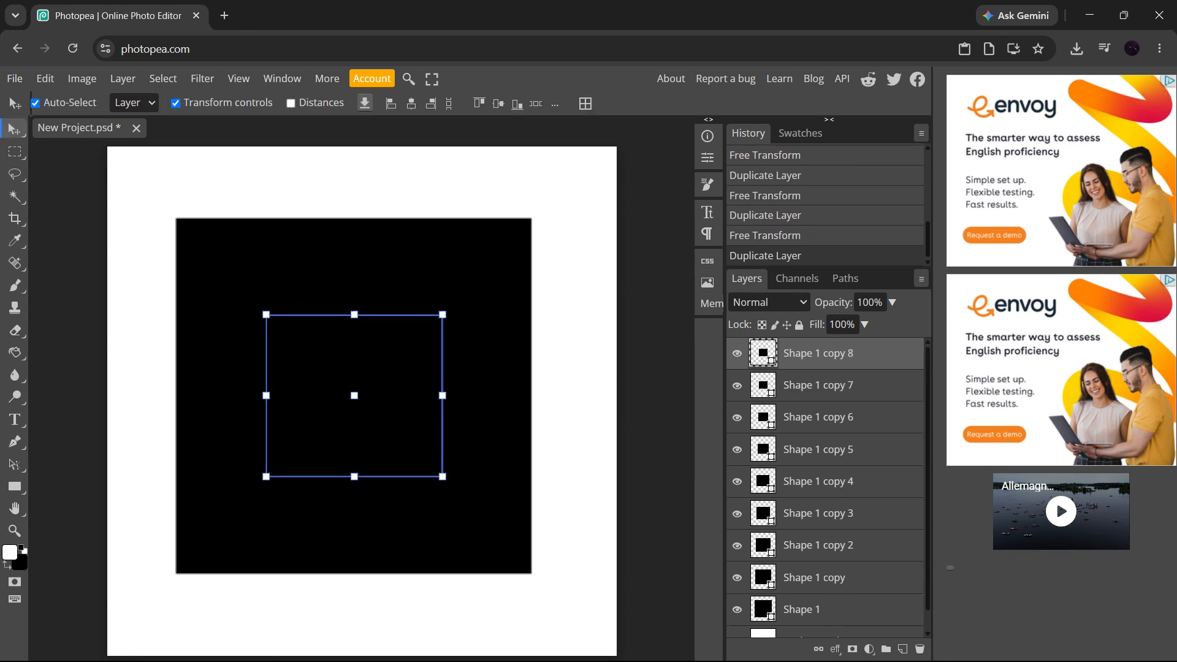
Select all layers from the topmost shape copy down to Background and unlock the Background layer.
ctrl+click(856, 386)
ctrl+click(852, 417)
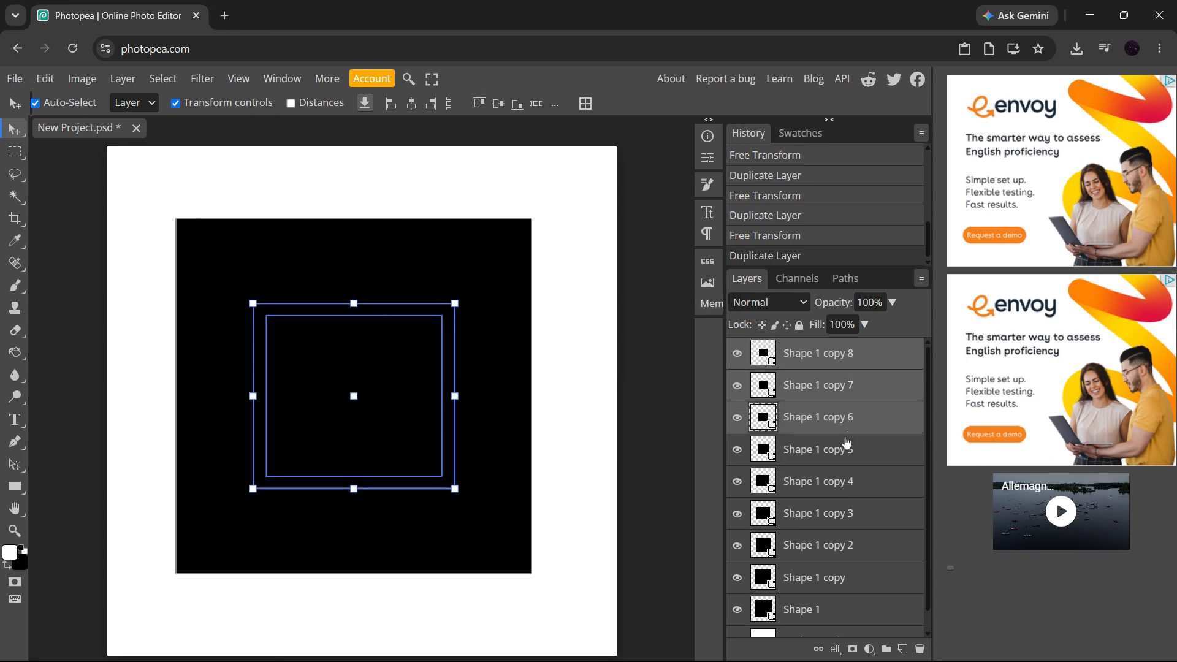
ctrl+click(845, 447)
scroll(858, 527, down, 1)
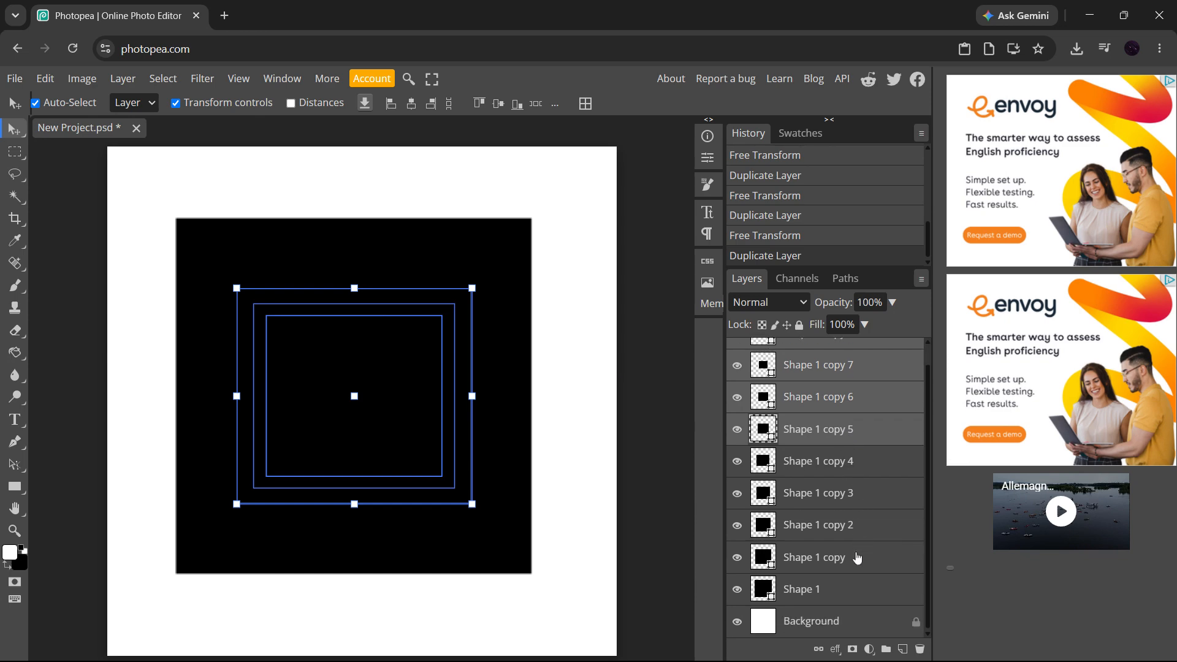
shift+click(821, 622)
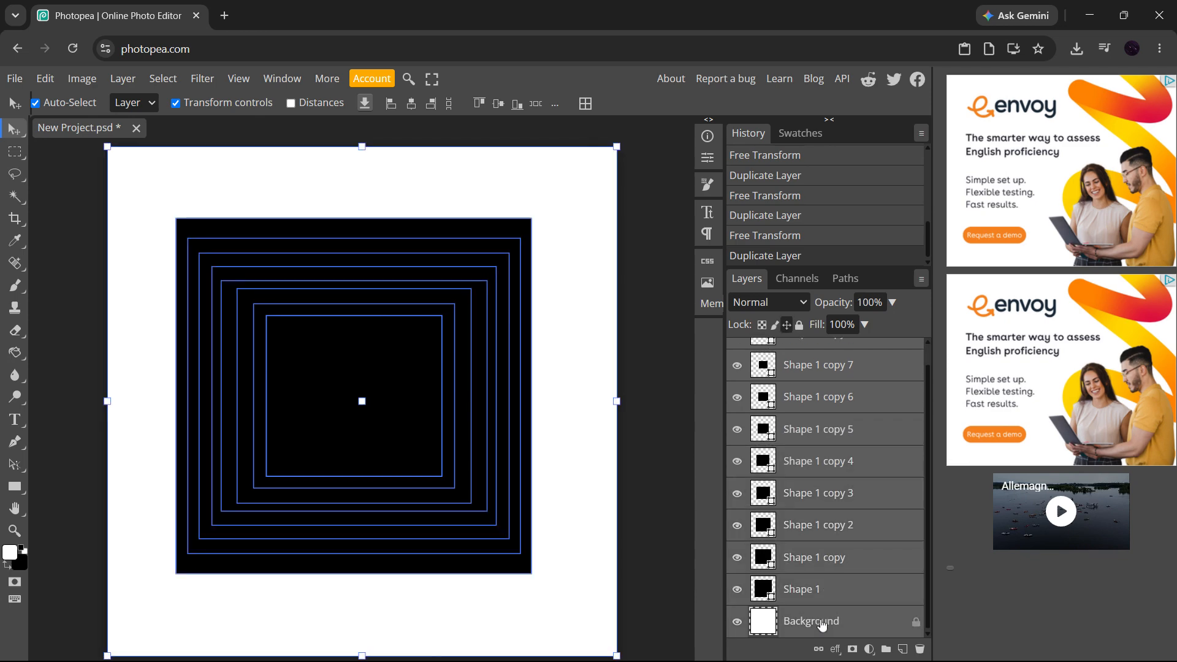
click(915, 623)
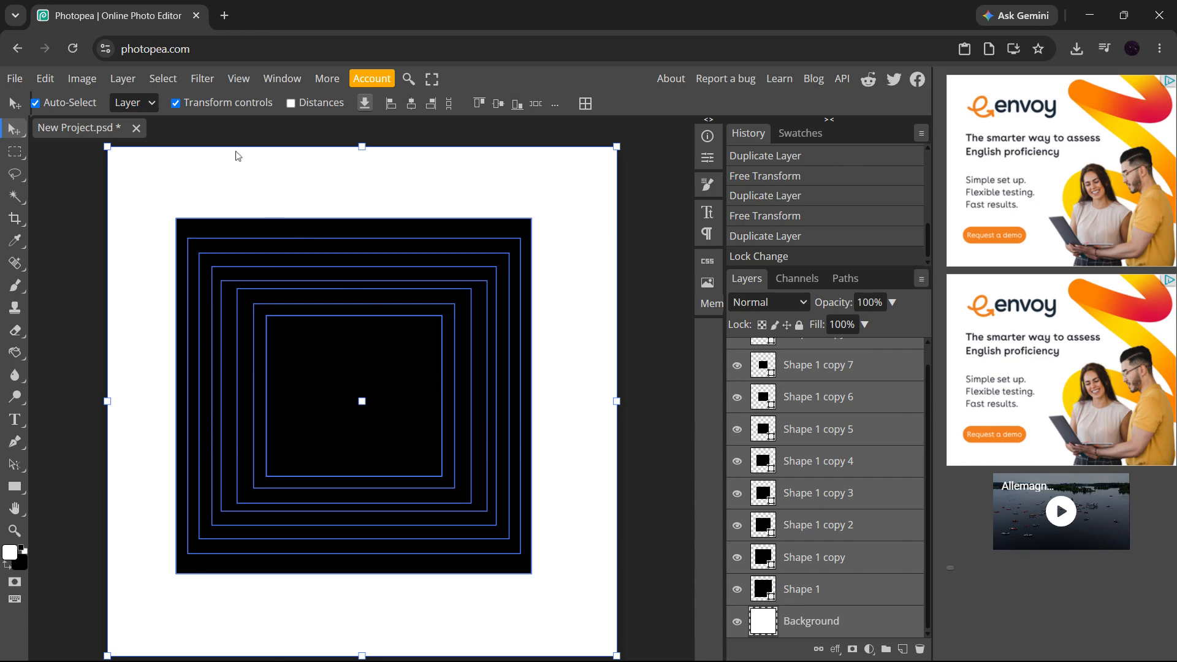
Convert all the selected layers, from the topmost shape copy down to Background, into animation frames.
click(138, 80)
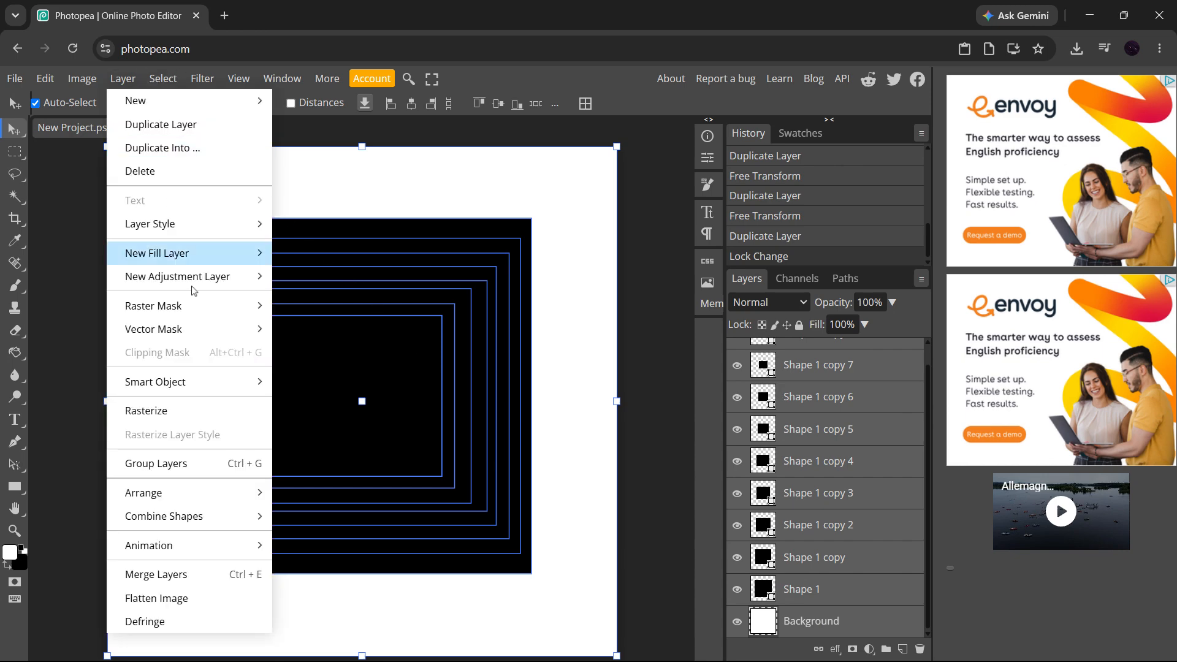
mouse_move(241, 544)
click(293, 546)
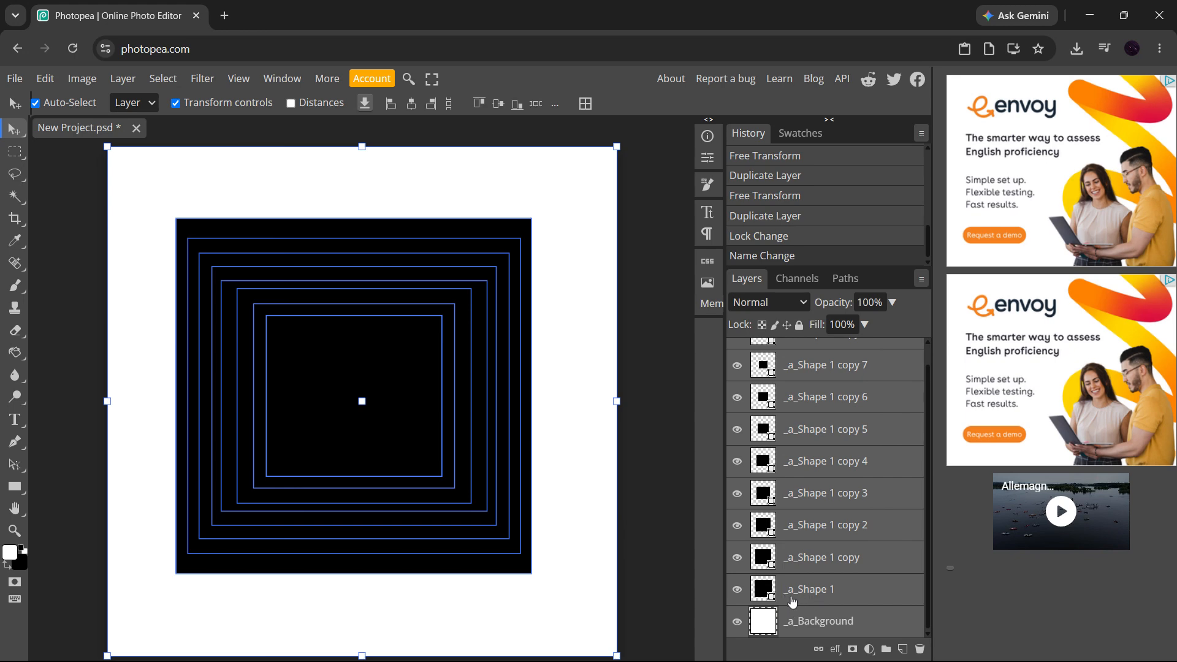
scroll(813, 490, up, 2)
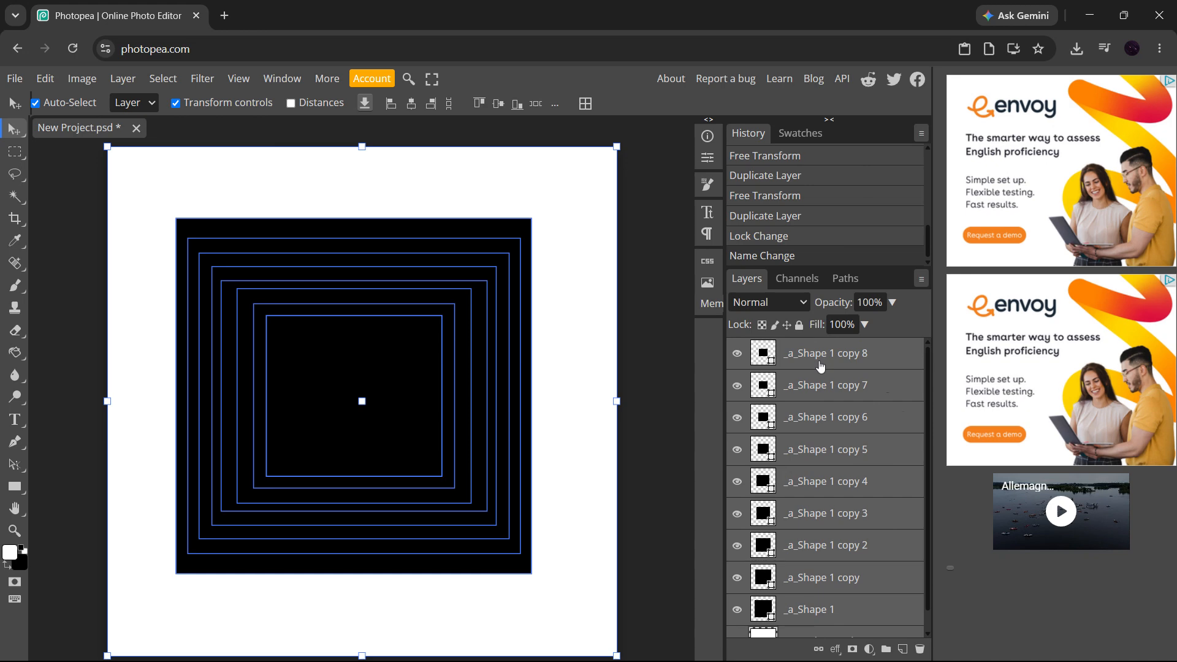
scroll(820, 366, down, 1)
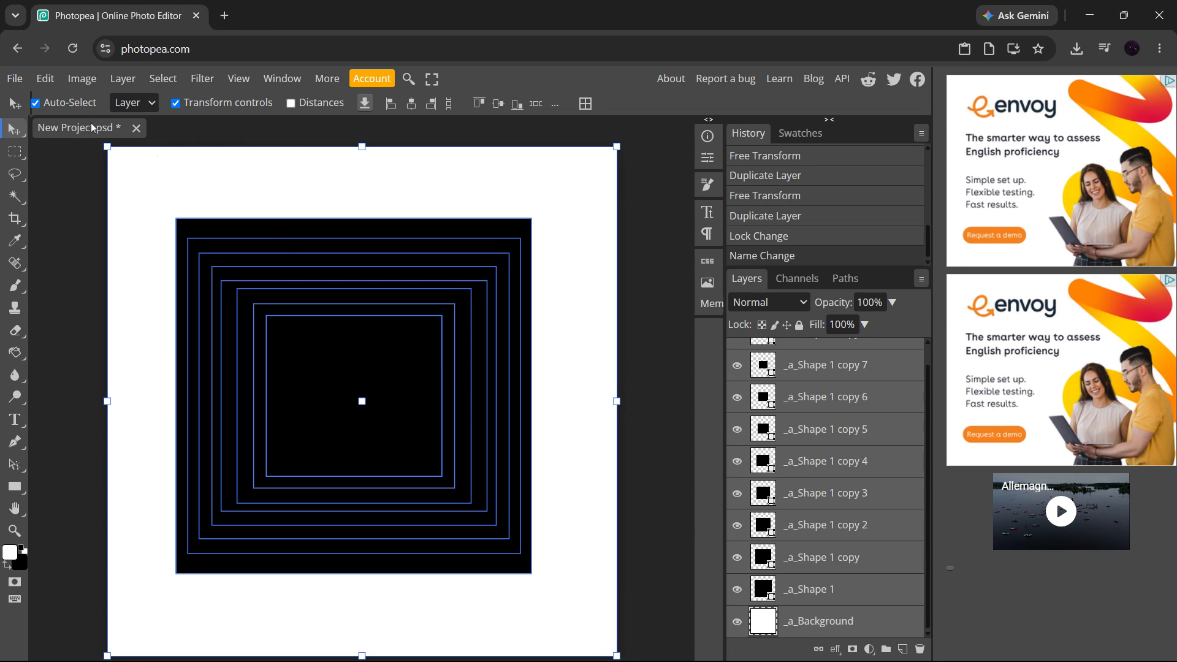
Start exporting the project as a GIF and set the animation speed to 224%.
click(15, 78)
mouse_move(92, 306)
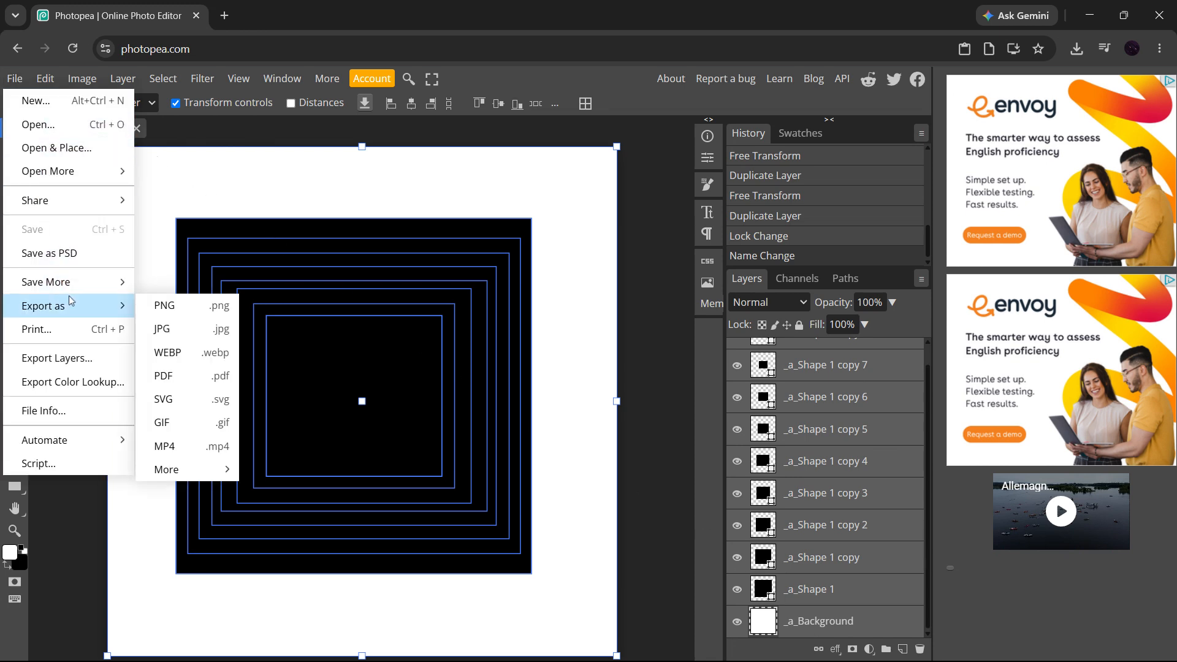
click(192, 423)
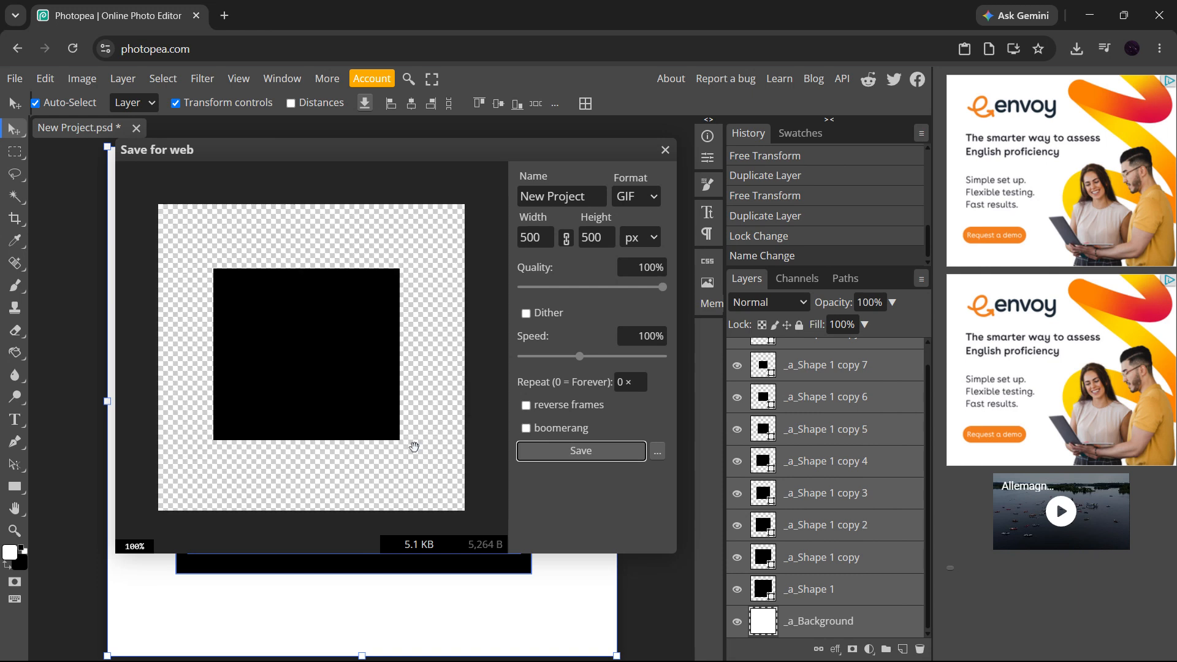
drag(582, 363, 614, 359)
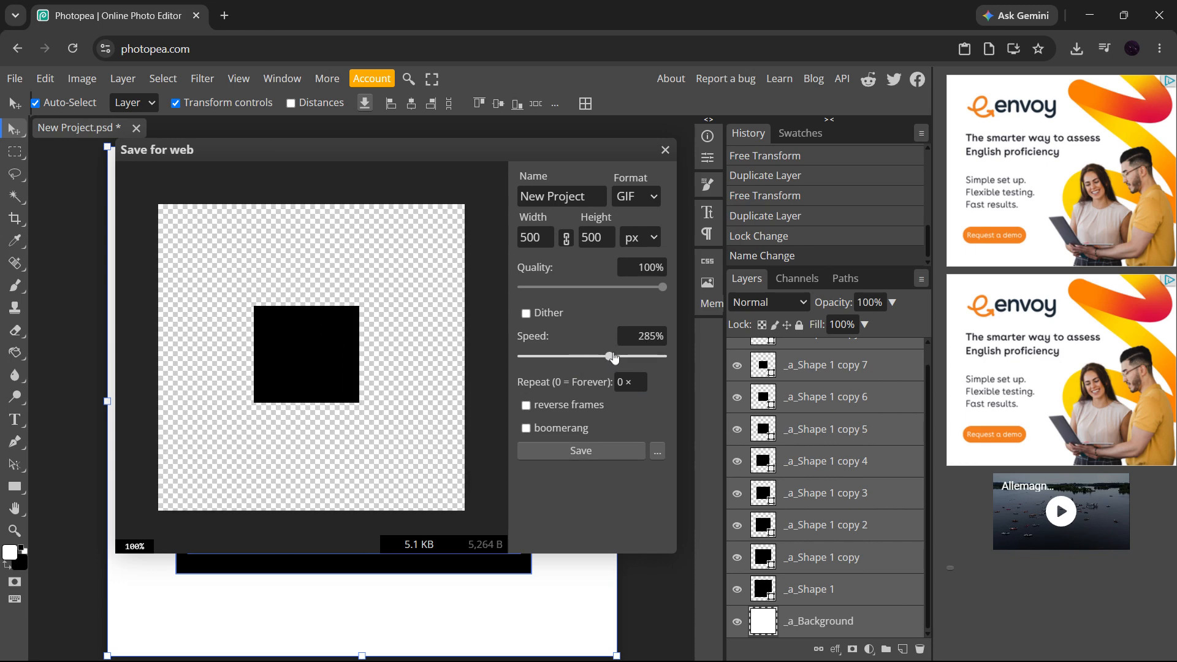
click(552, 357)
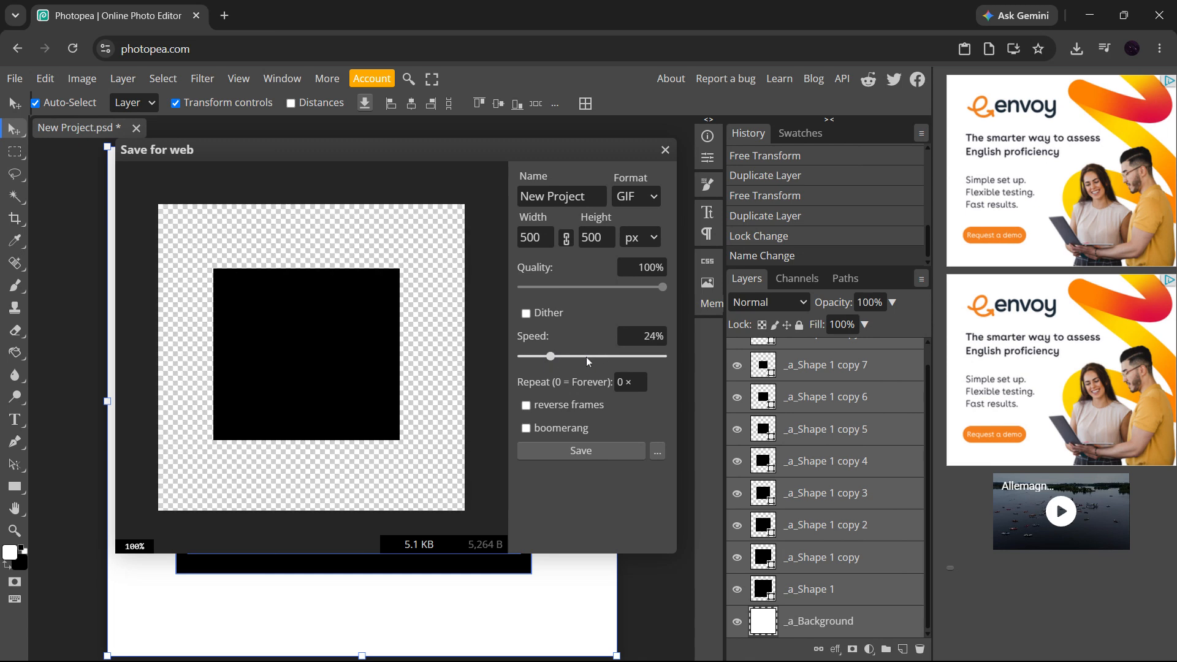
click(588, 356)
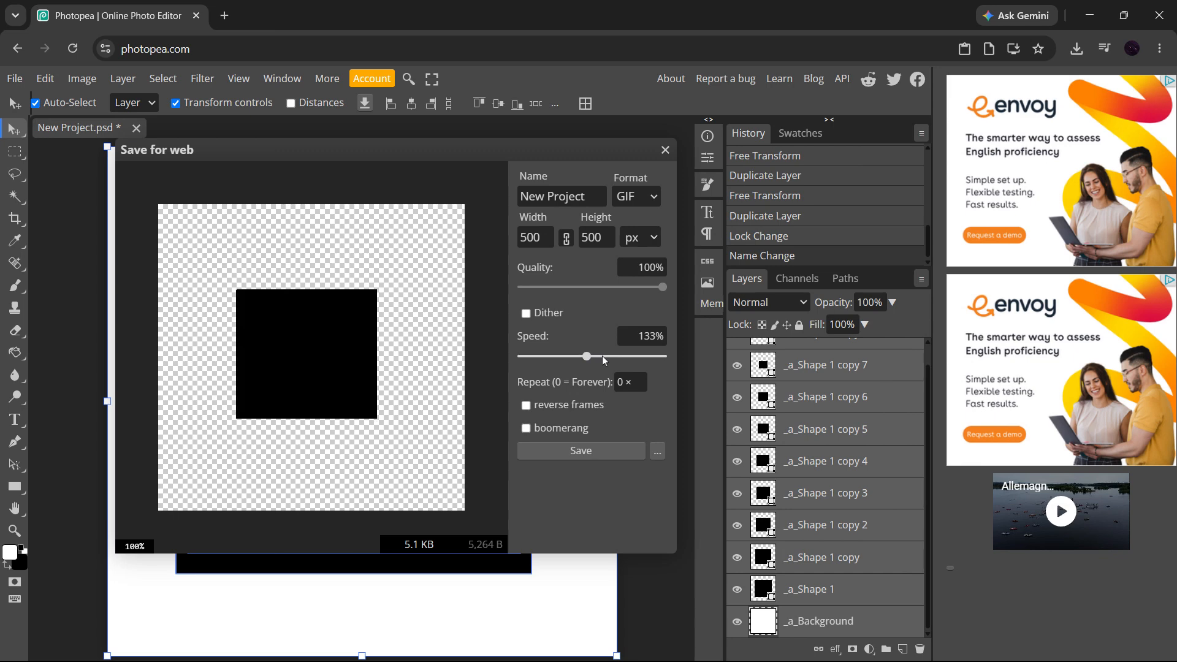
click(602, 356)
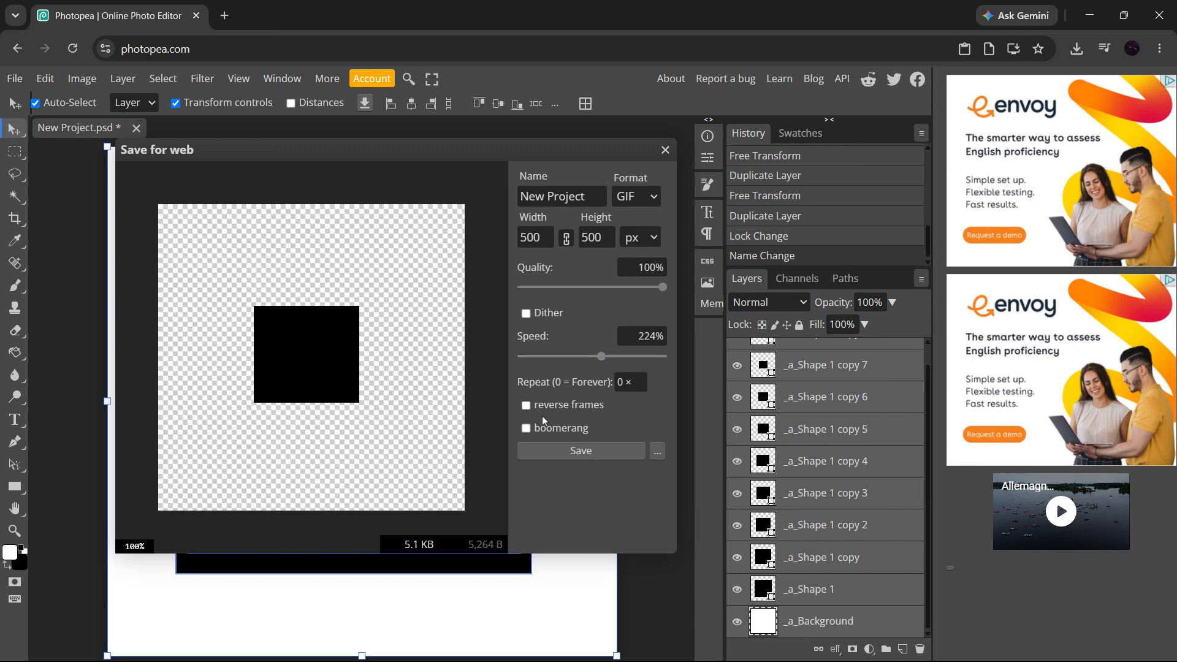
Enable boomerang playback for the GIF, save the file, and deselect the layers.
click(525, 429)
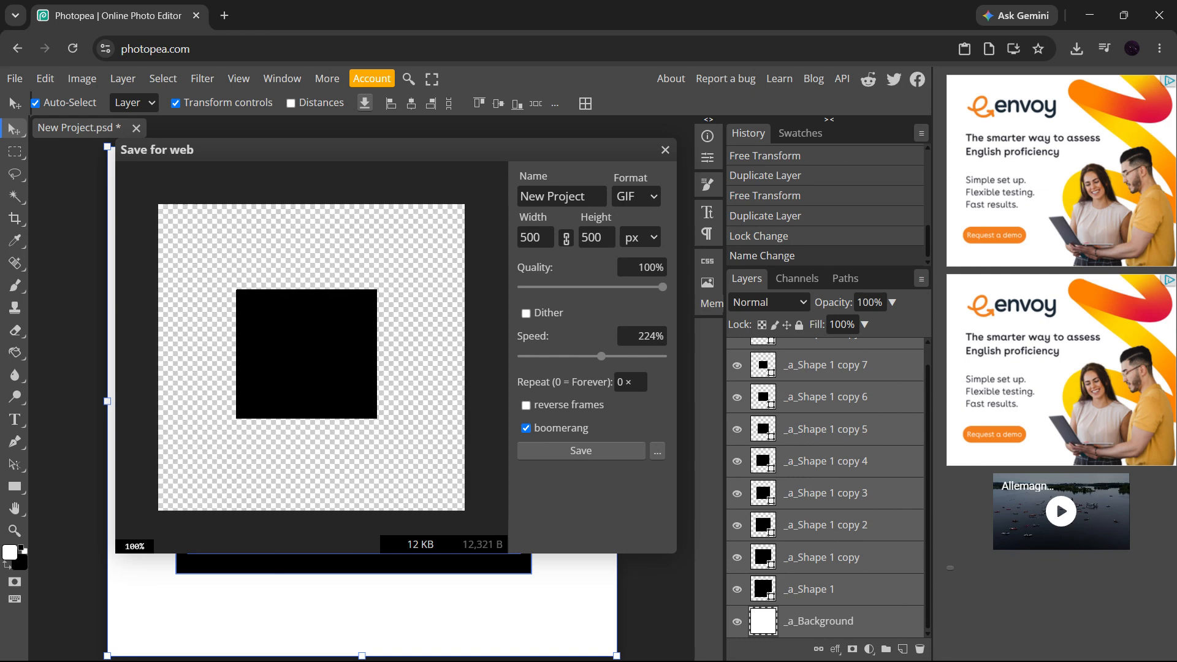
click(579, 457)
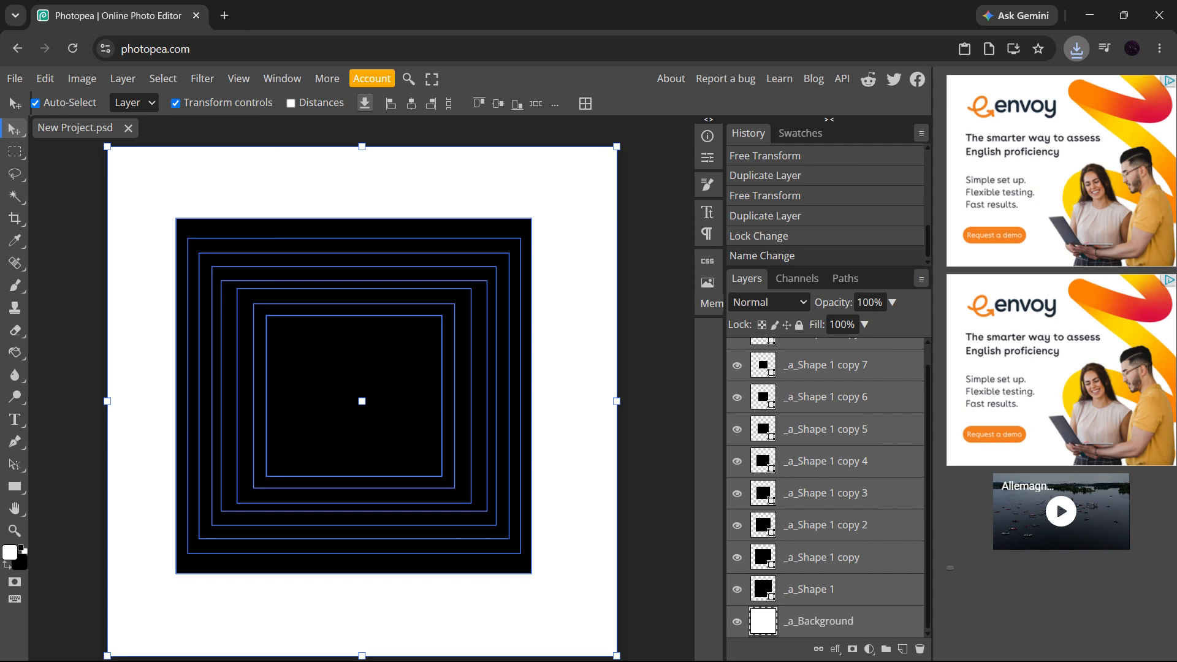
click(641, 486)
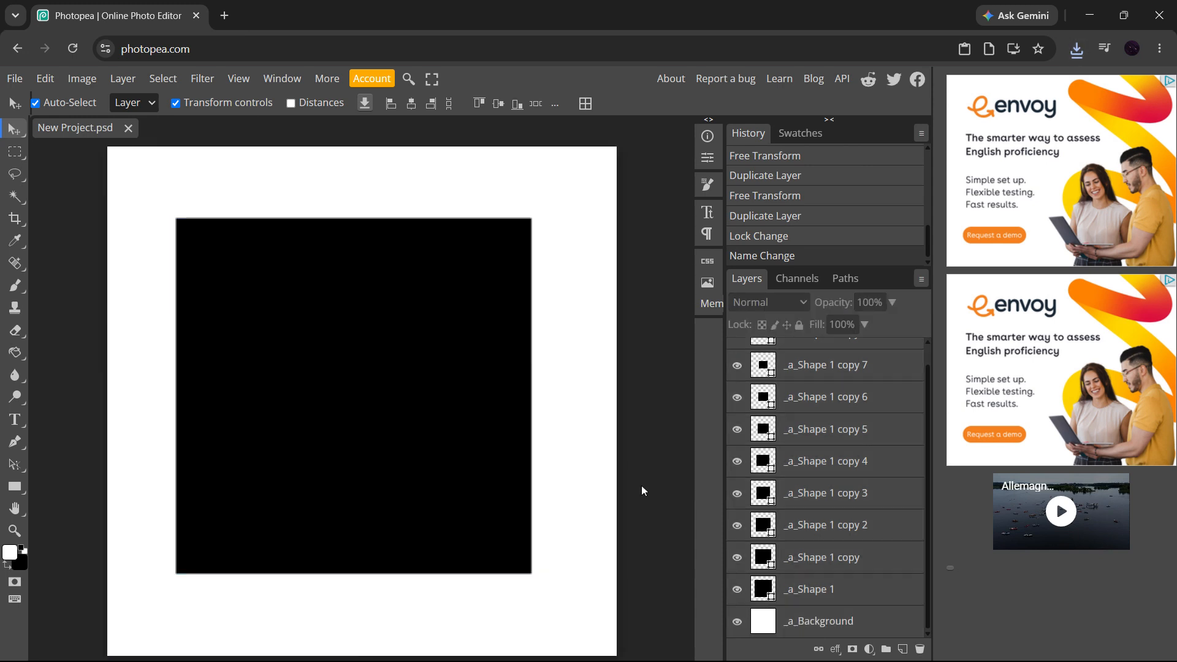